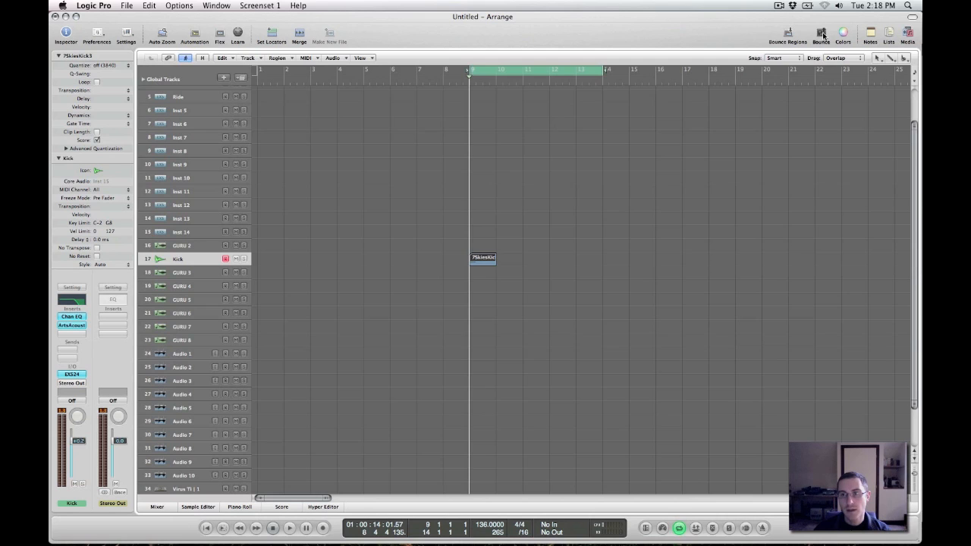
left_click(789, 34)
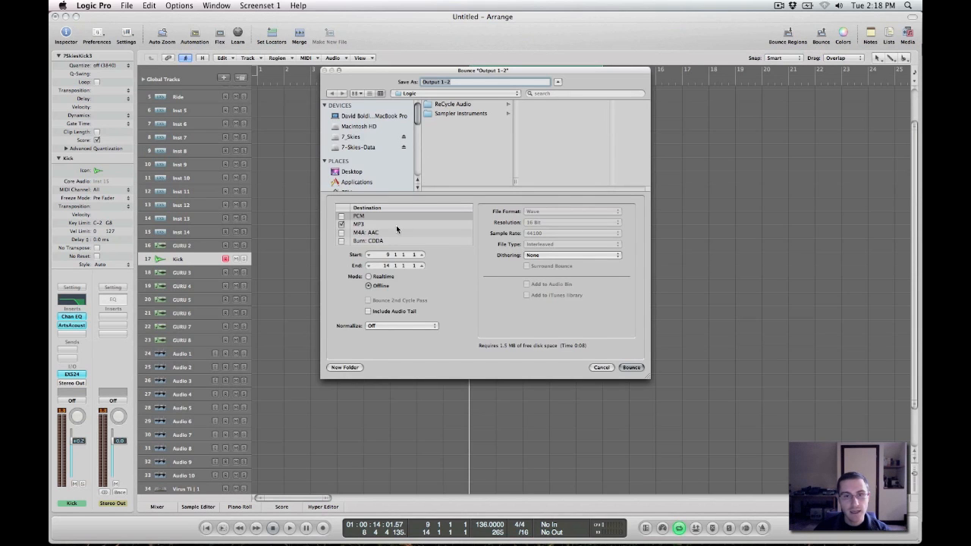
left_click(340, 217)
left_click(341, 225)
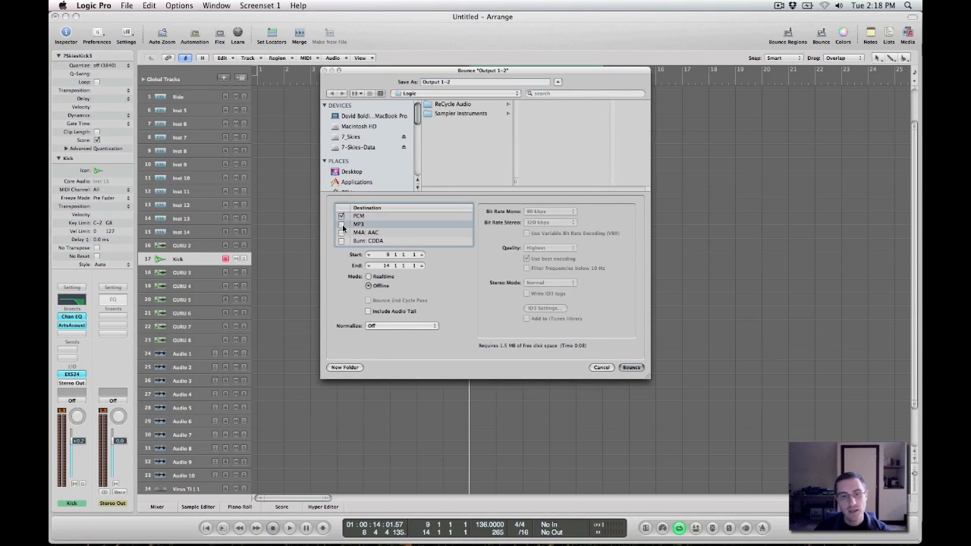
left_click(341, 225)
left_click(341, 216)
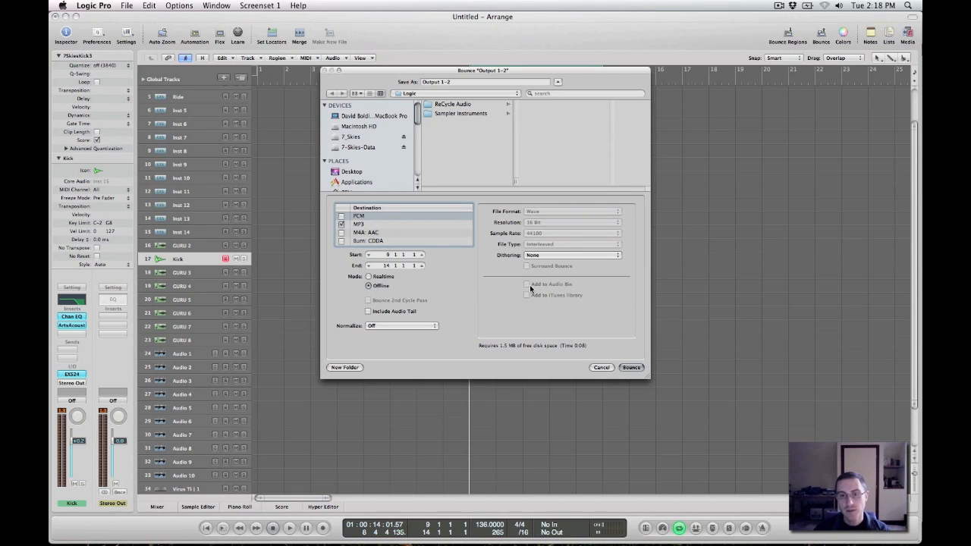
left_click(601, 367)
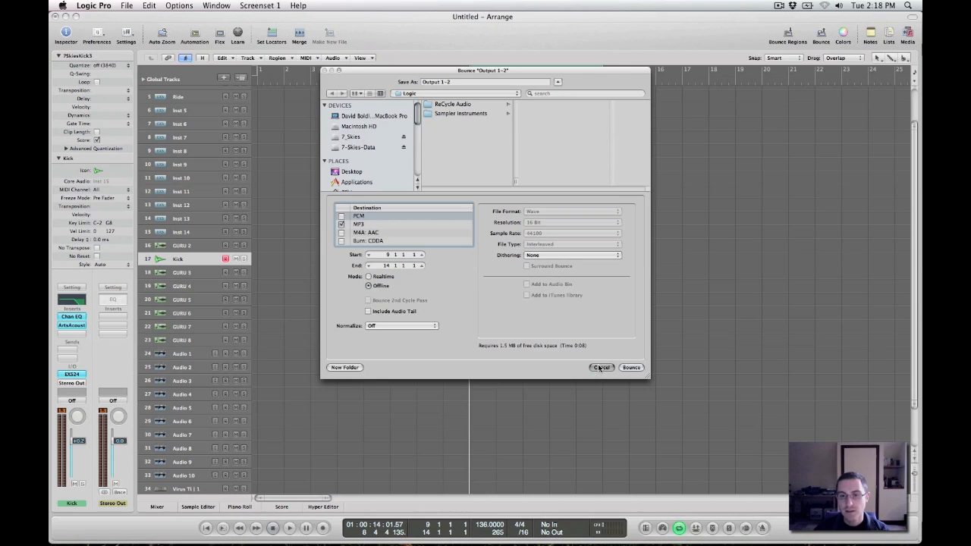
Check the project's audio bin for files and hide the media area again.
left_click(909, 33)
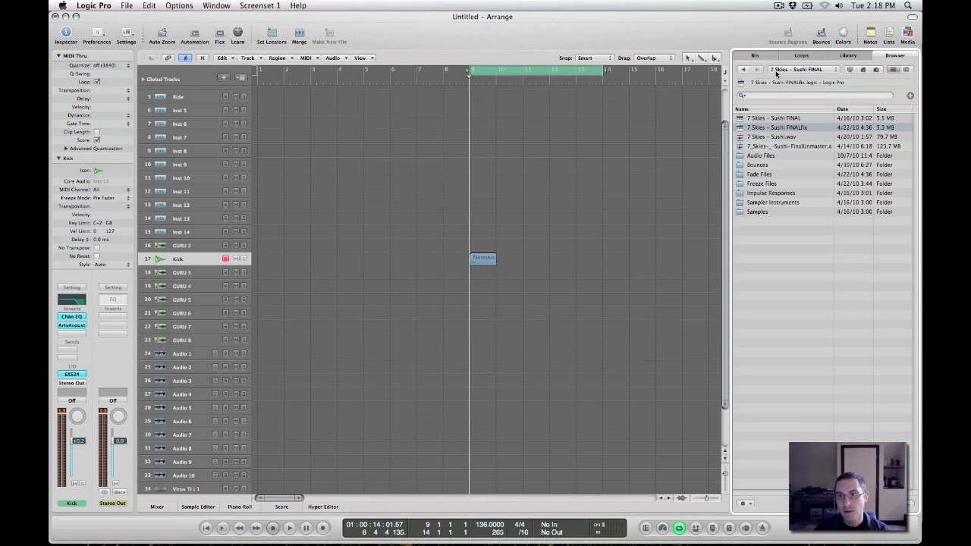
left_click(755, 56)
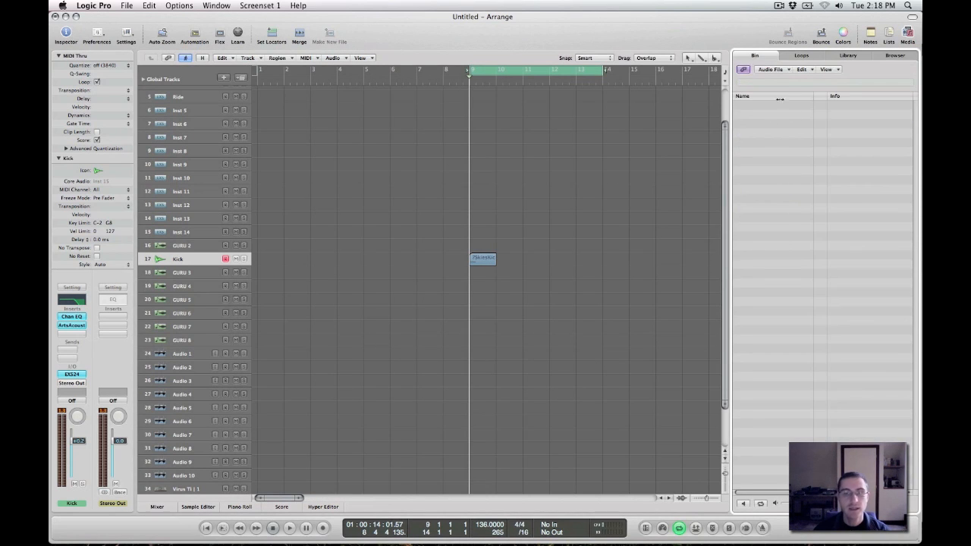
left_click(907, 35)
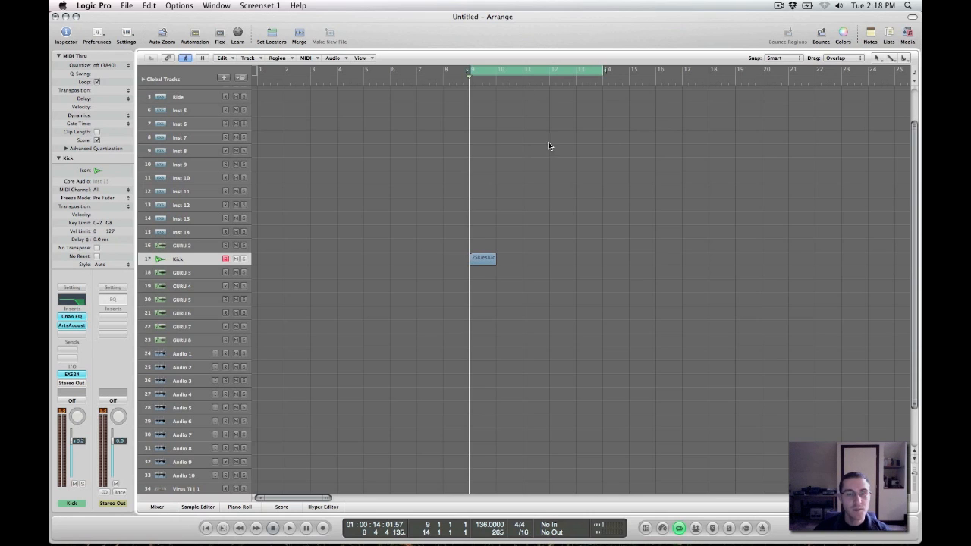
key("ctrl")
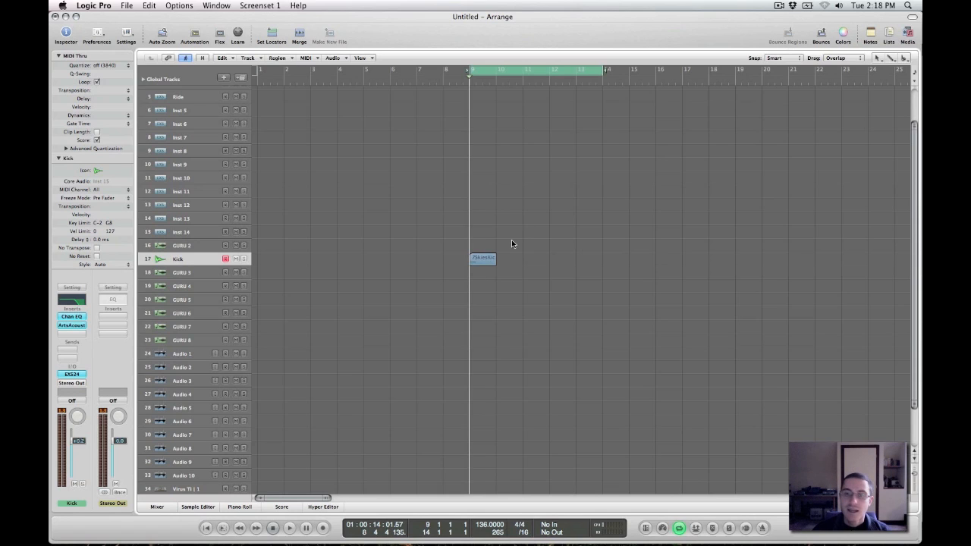
left_click(484, 260)
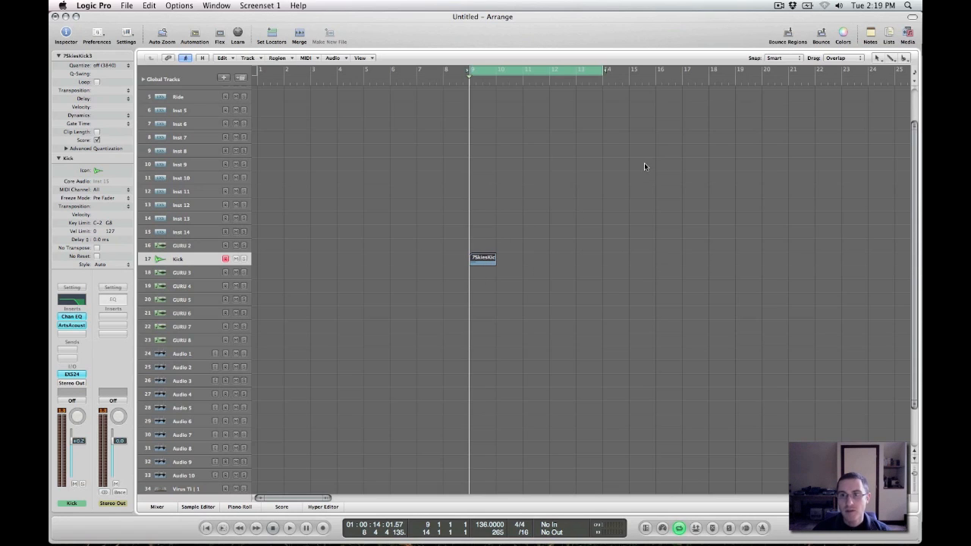
left_click(525, 217)
left_click(483, 260)
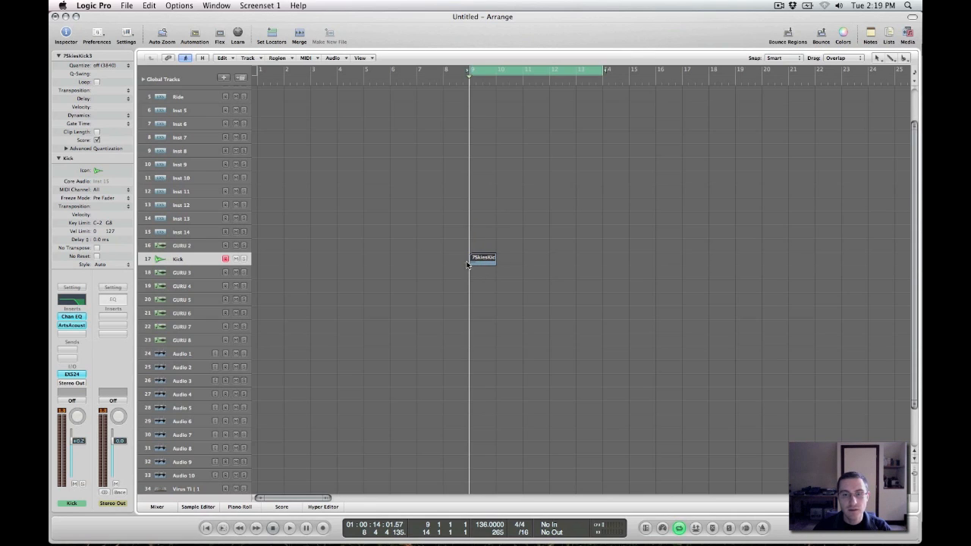
left_click(666, 234)
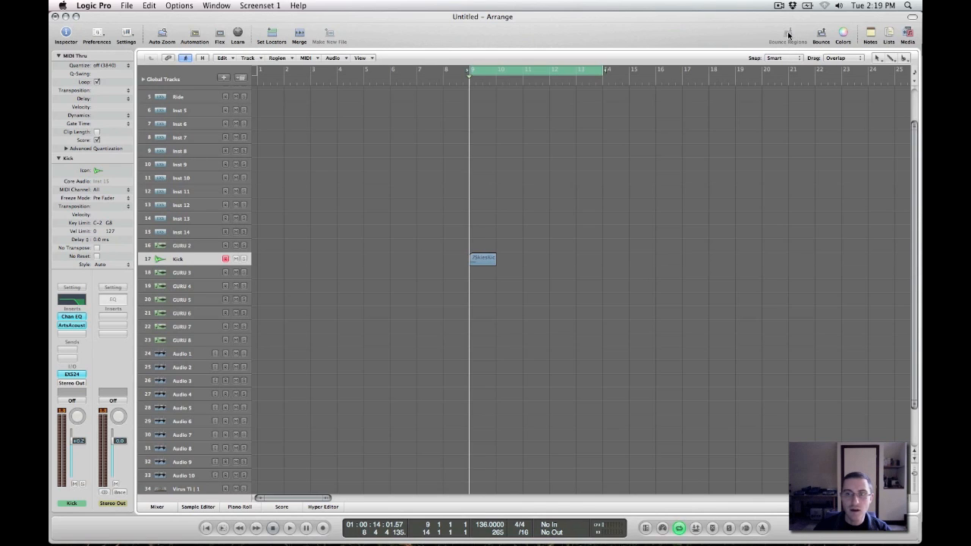
Start bouncing the Kick track's region at bar 9 in place and name the bounce 7 Skies SpaceHit.
left_click(486, 259)
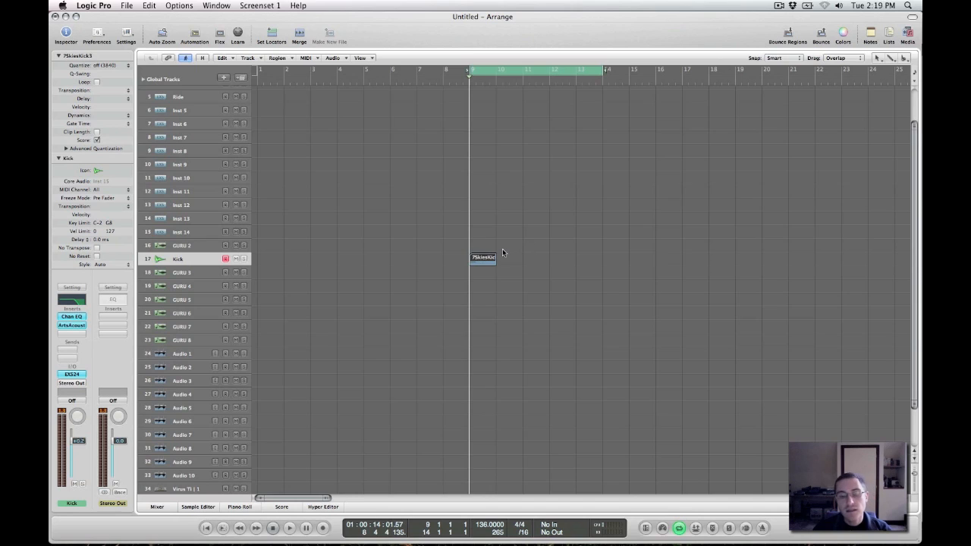
left_click(787, 32)
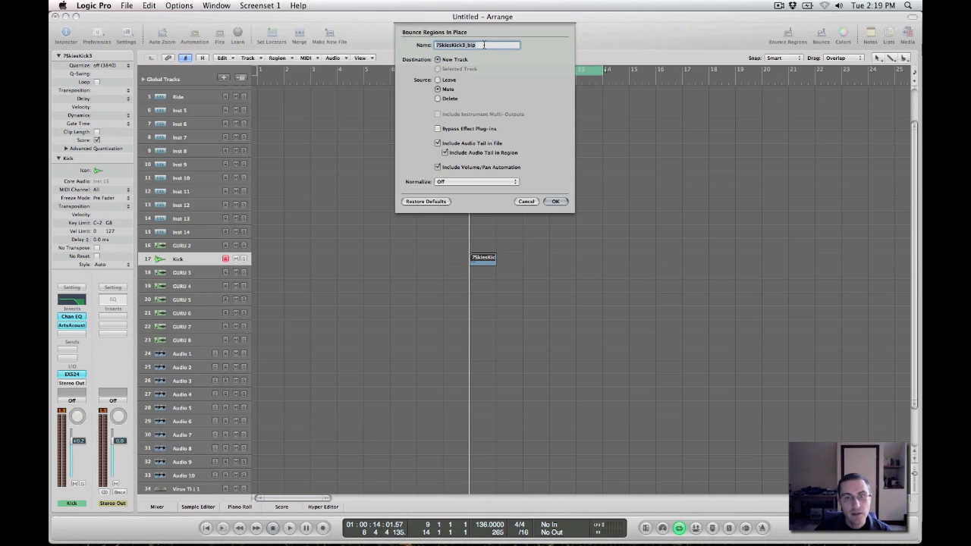
type("7 Skies HI")
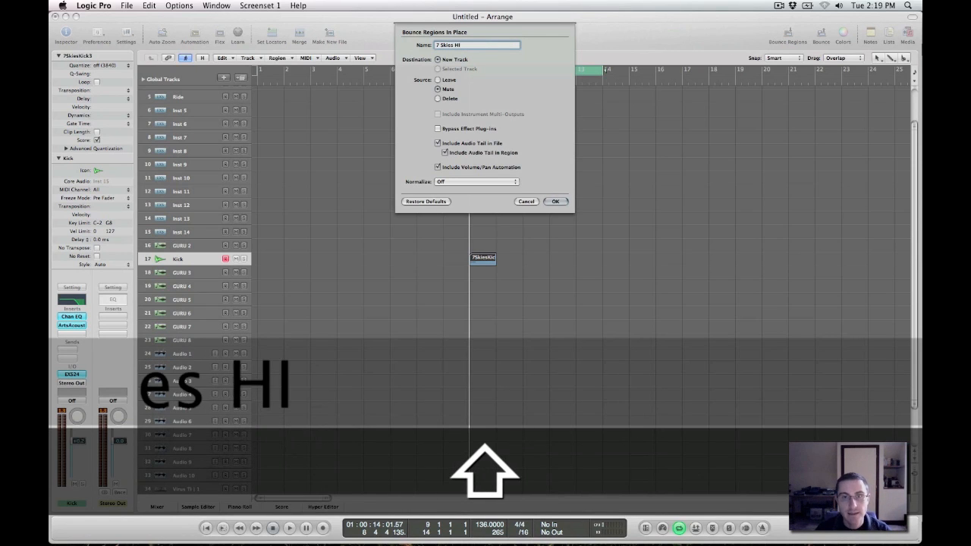
type("it")
key("Left")
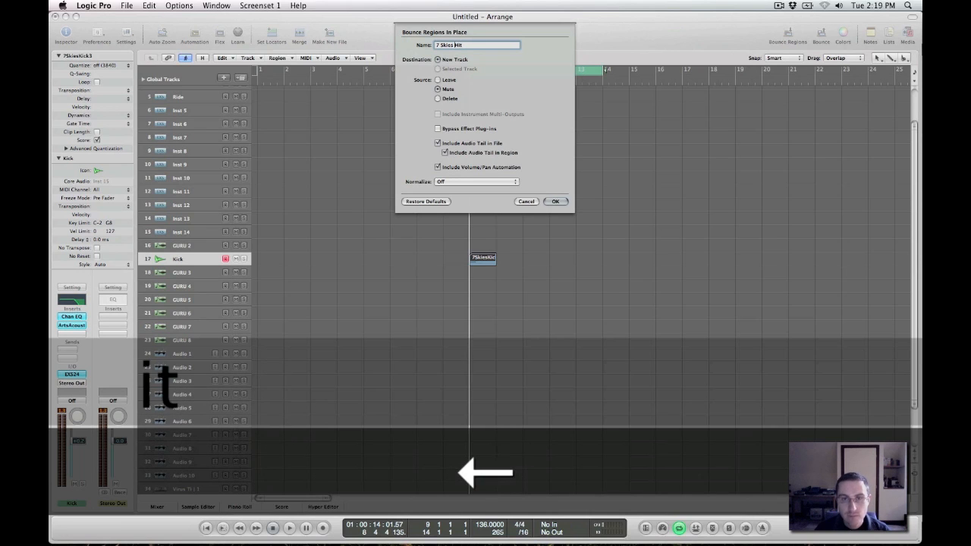
type("Space")
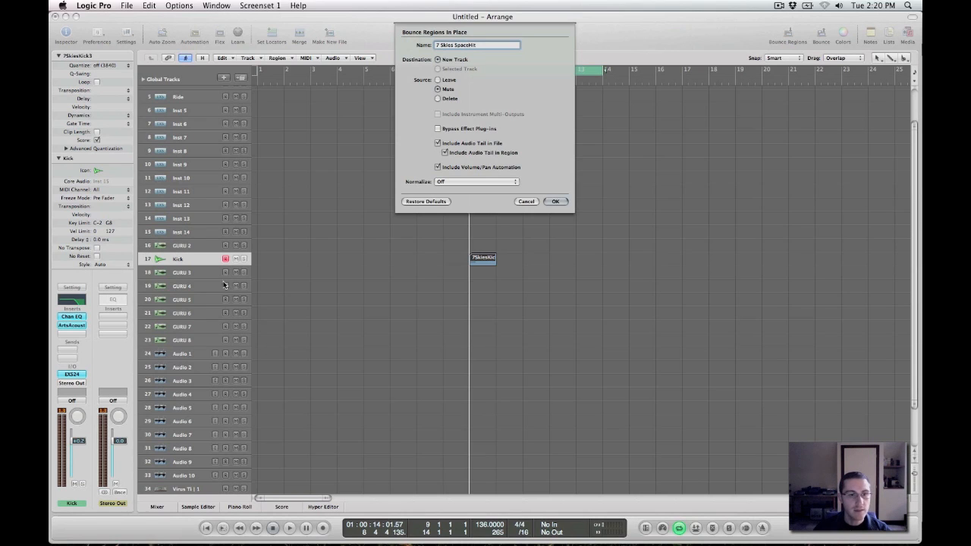
Bounce the region to a new track with the source muted, volume/pan automation and audio tail included, and normalization off.
left_click(438, 167)
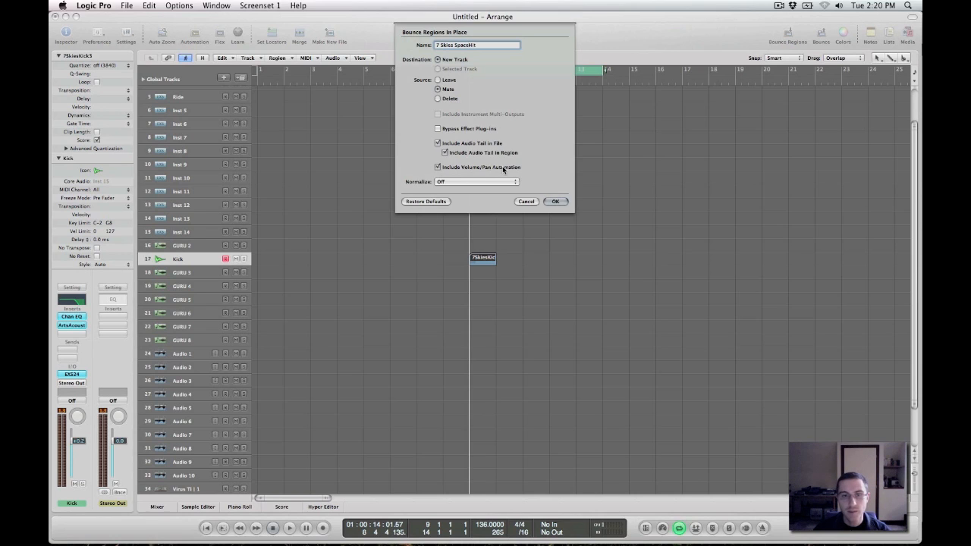
left_click(459, 183)
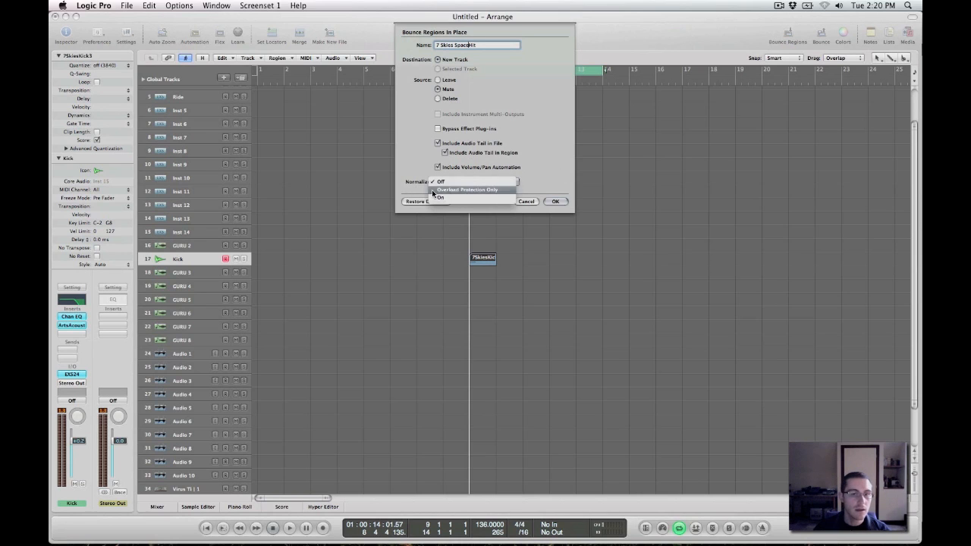
left_click(423, 159)
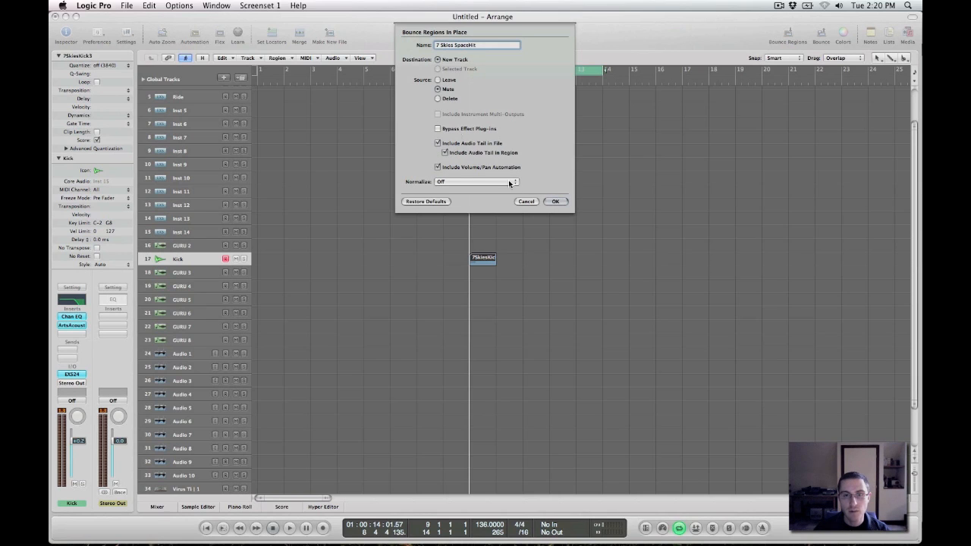
left_click(558, 202)
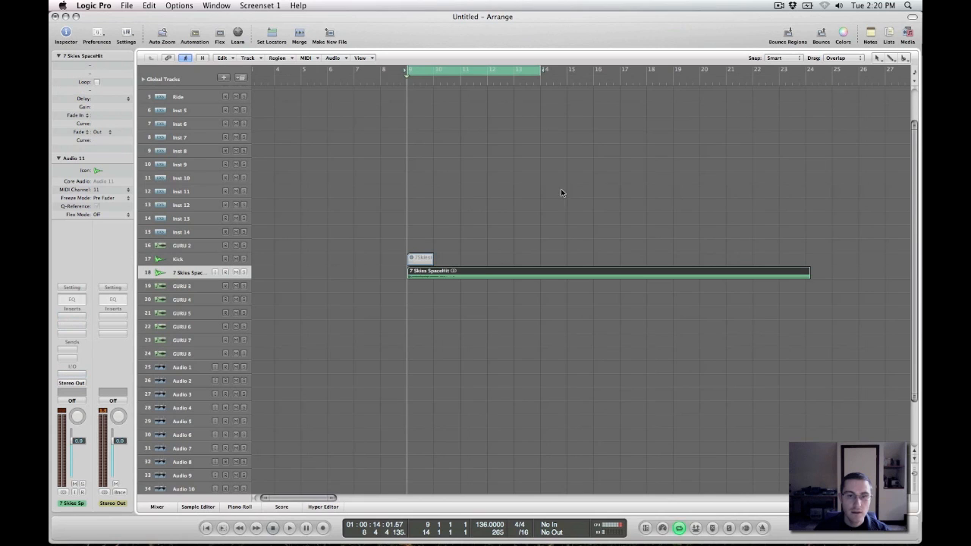
Extend the end of the cycle range to bar 24 to cover the bounced audio region.
scroll(597, 190, "up", 5)
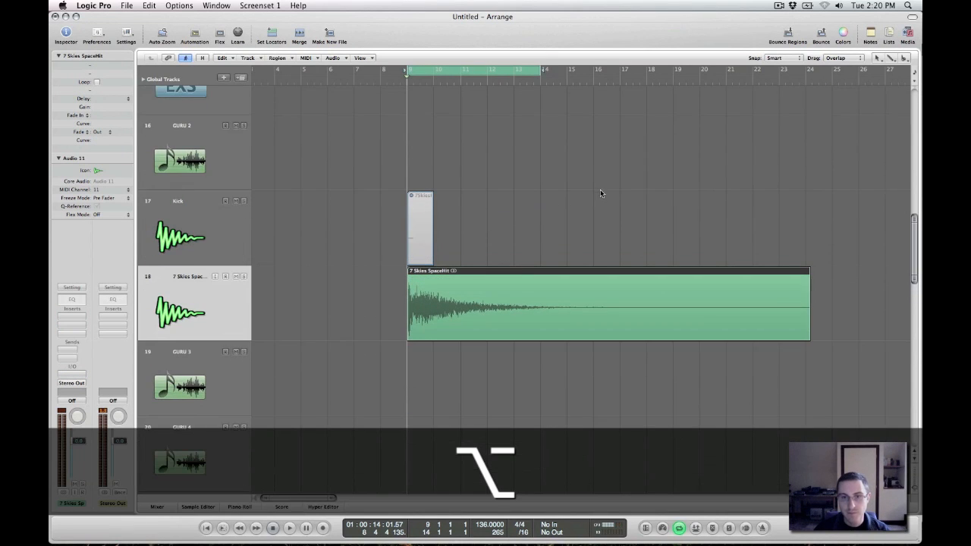
left_click_drag(541, 70, 806, 70)
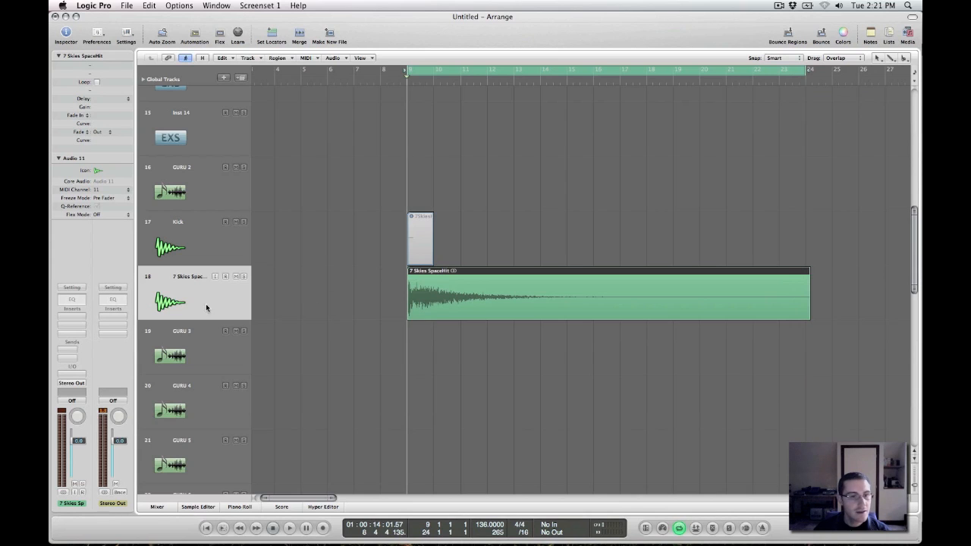
Play back the bounced 7 Skies SpaceHit region from bar 9 and stop after a few bars.
scroll(321, 292, "up", 5)
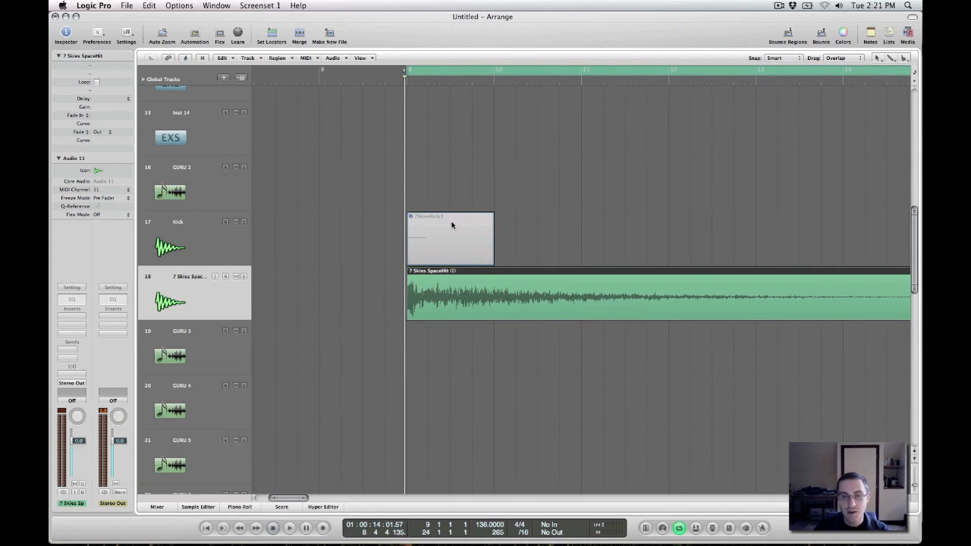
key("alt")
scroll(457, 206, "down", 4)
scroll(633, 215, "down", 2)
scroll(462, 218, "down", 3)
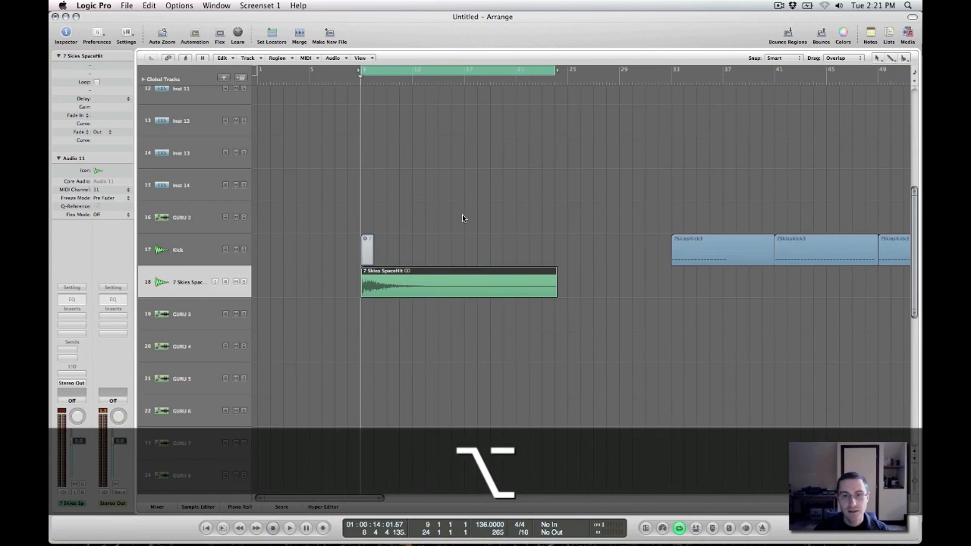
key("space")
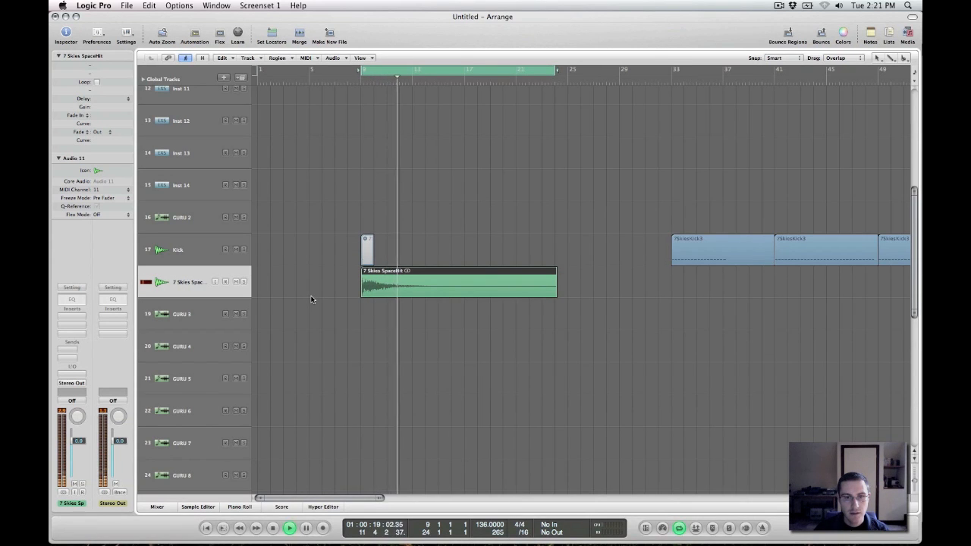
key("space")
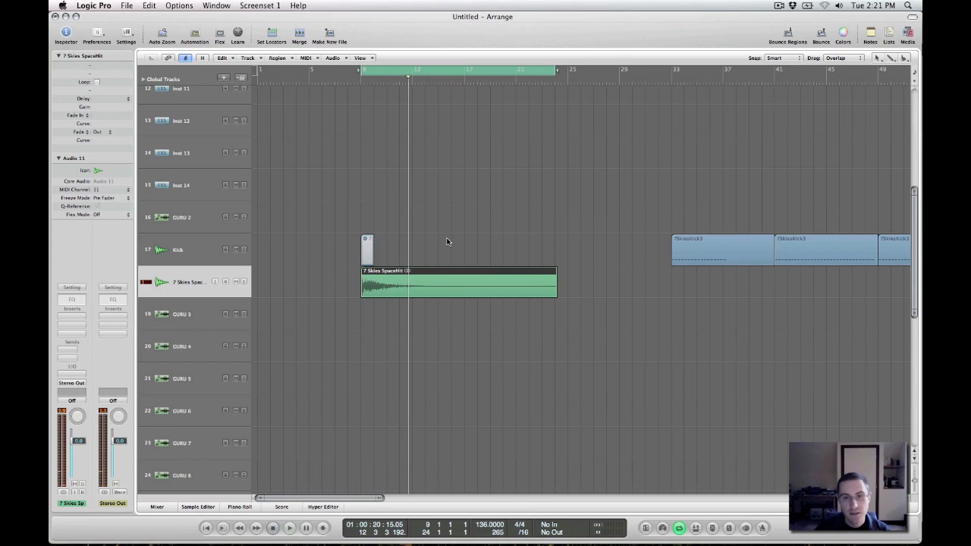
Trim the end of the 7 Skies SpaceHit region back to about bar 12.
key("alt")
scroll(439, 270, "up", 5)
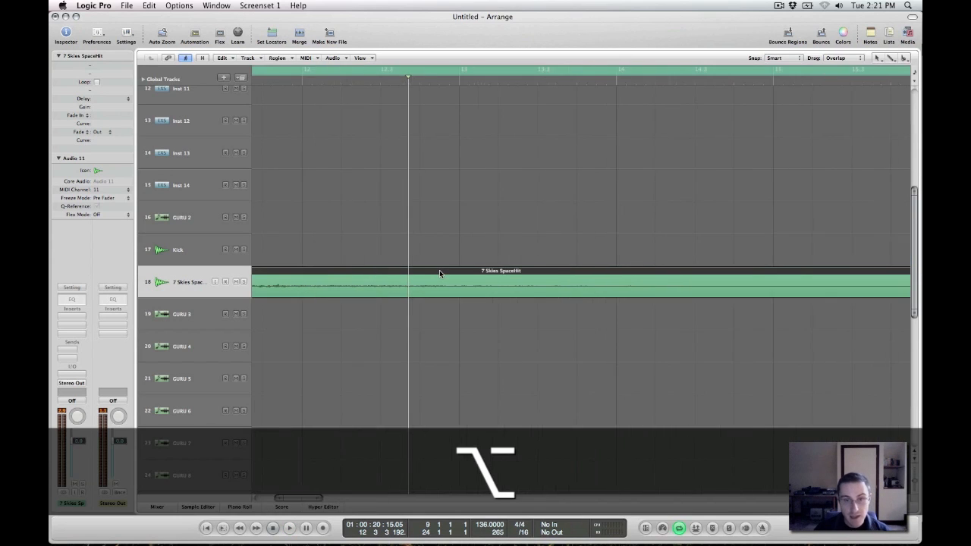
scroll(439, 270, "down", 3)
left_click(256, 259)
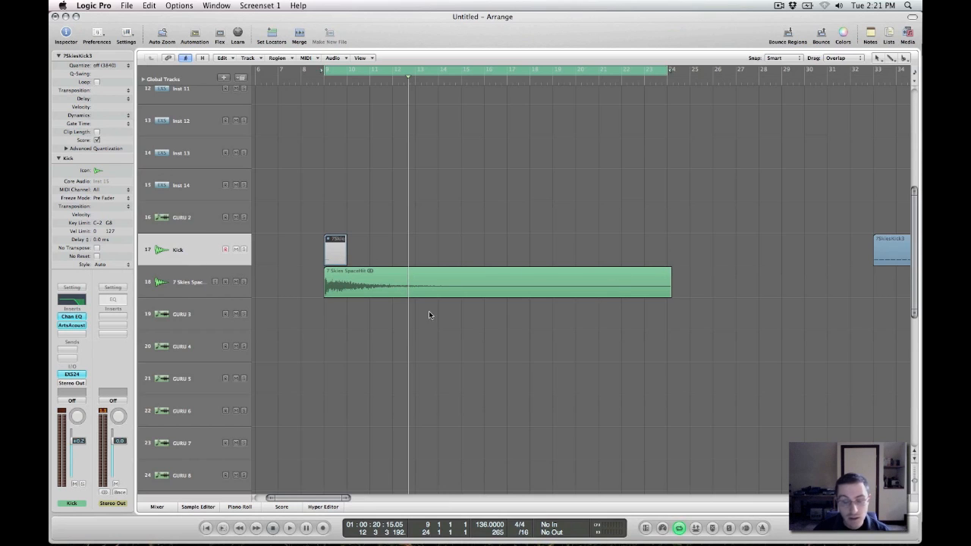
left_click(670, 292)
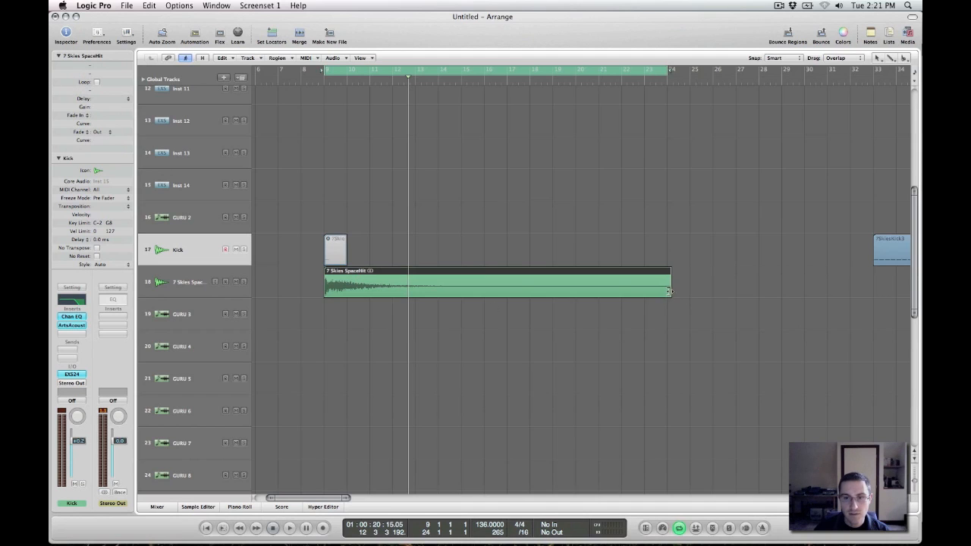
left_click_drag(666, 291, 385, 294)
Apply a fade-out of about 4780 to the trimmed 7 Skies SpaceHit region with the Fade tool.
left_click_drag(423, 235, 320, 357)
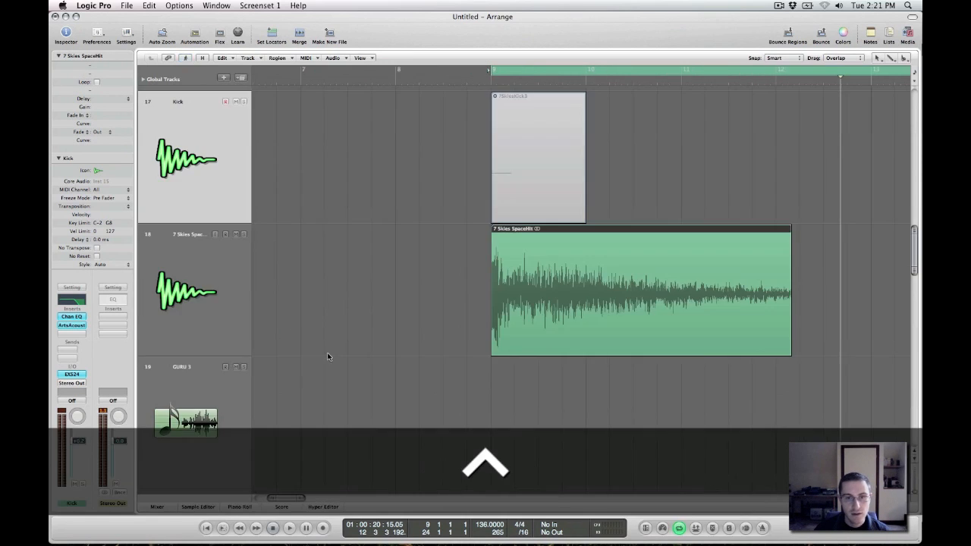
key("Escape")
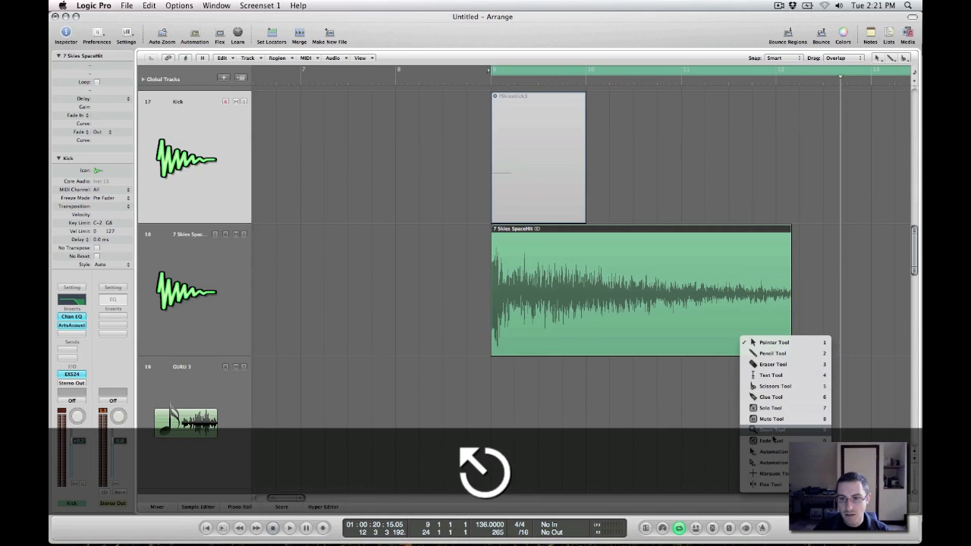
left_click(771, 441)
left_click_drag(793, 291, 511, 242)
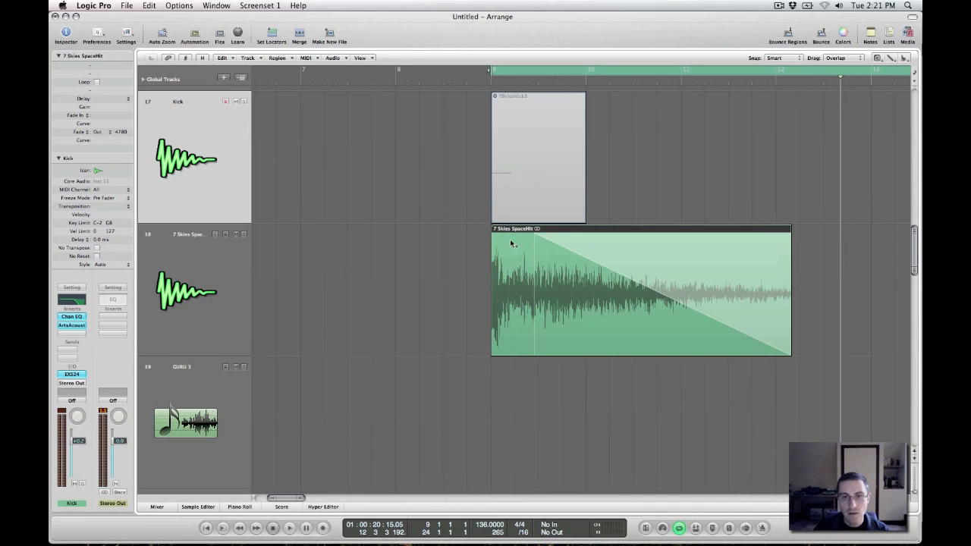
Play the faded 7 Skies SpaceHit region from bar 9 through to its end.
left_click(487, 81)
key("space")
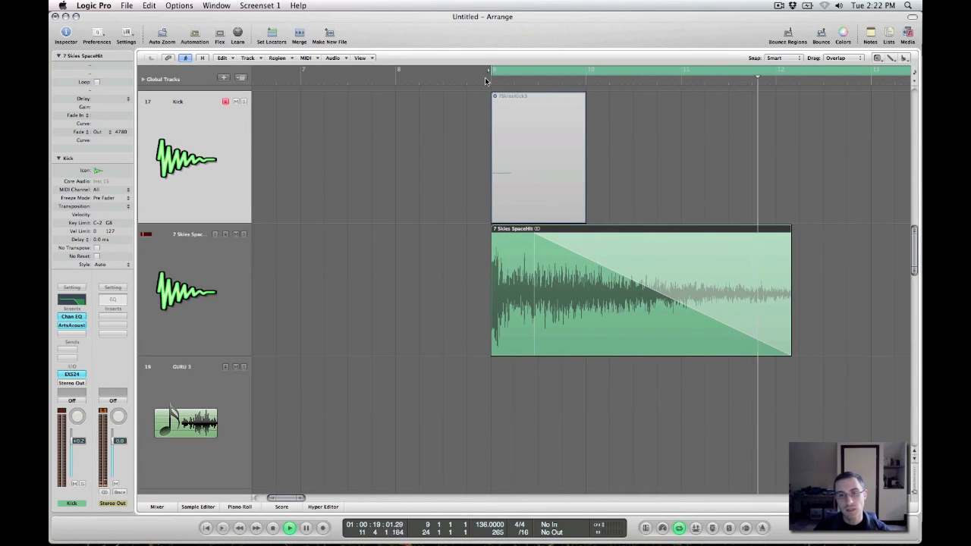
key("space")
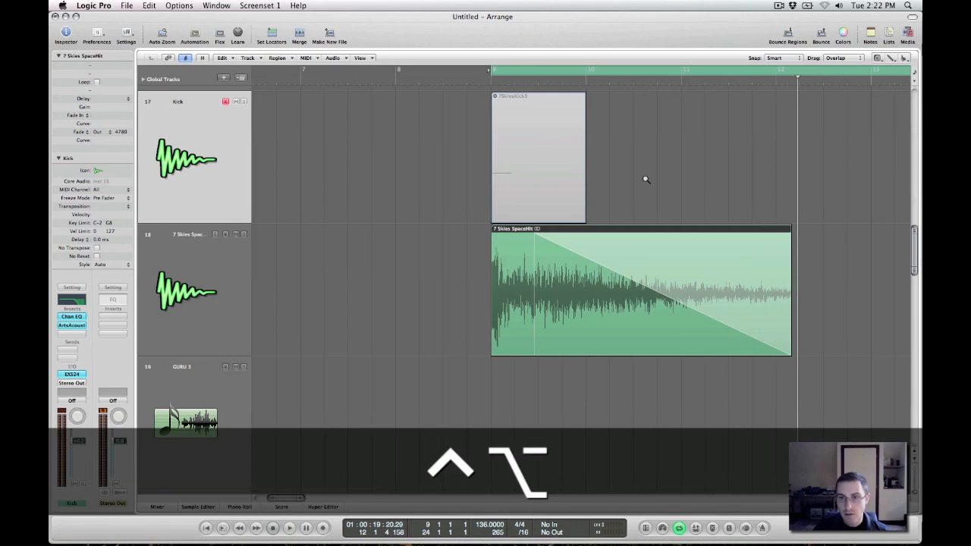
Zoom back out to the whole arrangement and undo the fade-out and the trim on the 7 Skies SpaceHit region.
left_click(646, 179, "ctrl+alt")
key("super+z")
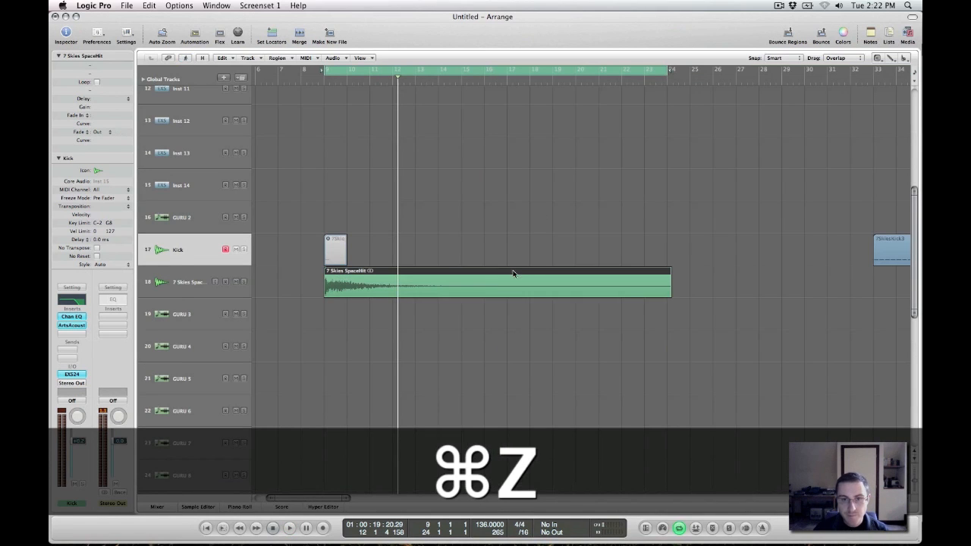
Switch back to the Pointer tool and copy the 7 Skies SpaceHit region to bar 2 on the same track.
key("Escape")
key("Escape")
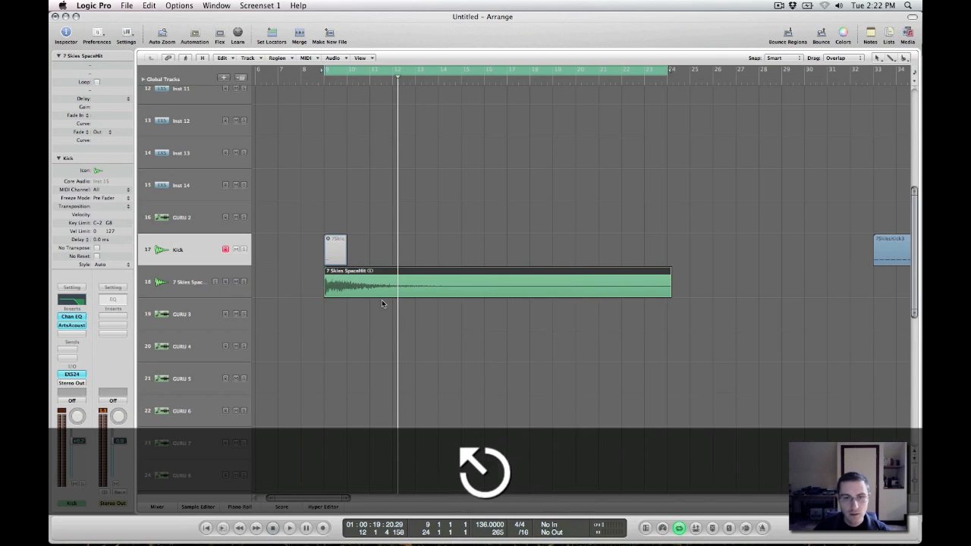
left_click(435, 286, "ctrl+alt")
left_click(447, 287, "ctrl+alt")
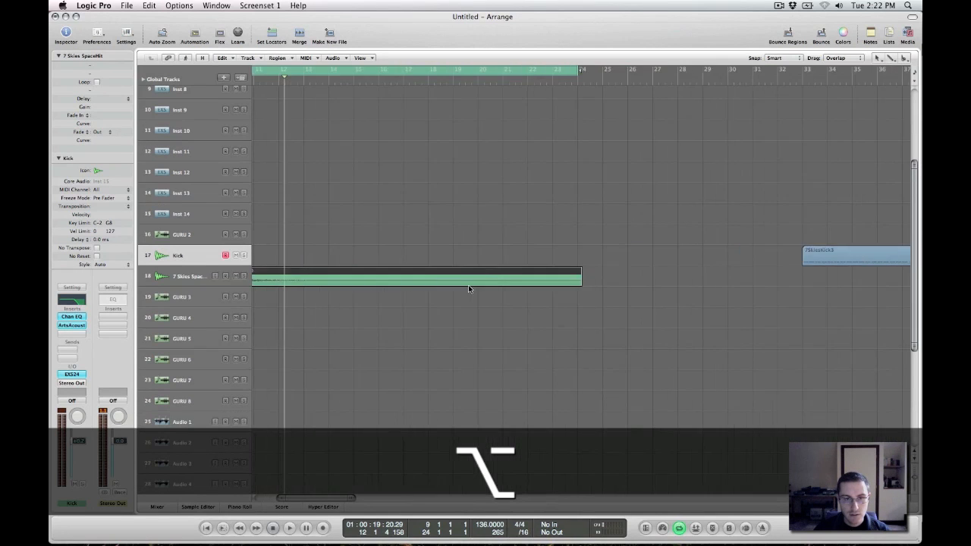
left_click_drag(488, 281, 355, 273)
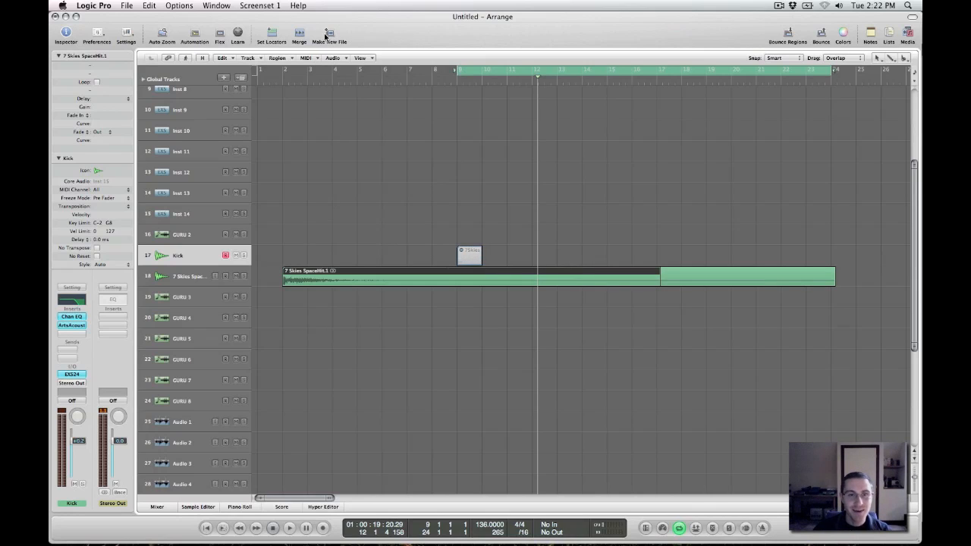
mouse_move(388, 281)
left_mouse_down()
mouse_move(474, 283)
mouse_move(531, 299)
mouse_move(391, 281)
mouse_move(406, 287)
left_mouse_up()
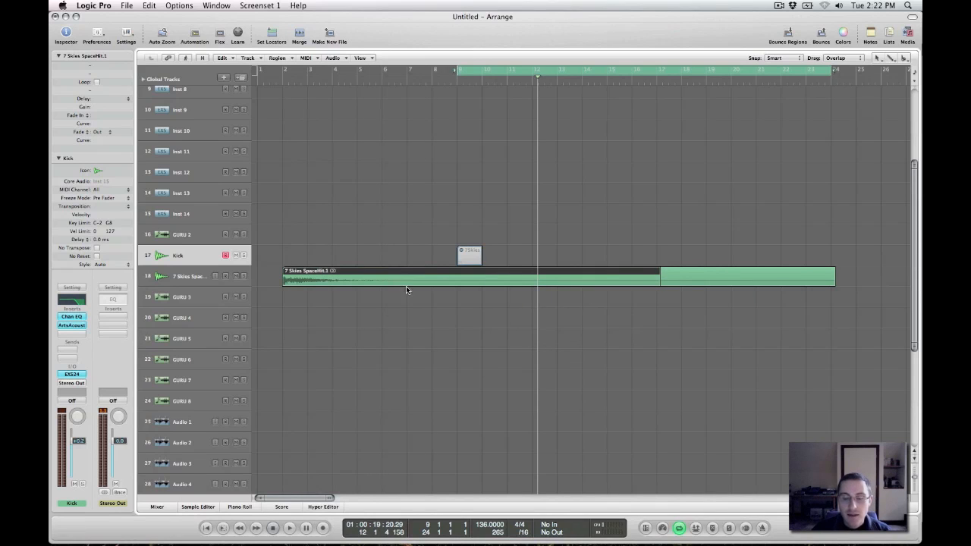
key("alt")
scroll(564, 228, "down", 3)
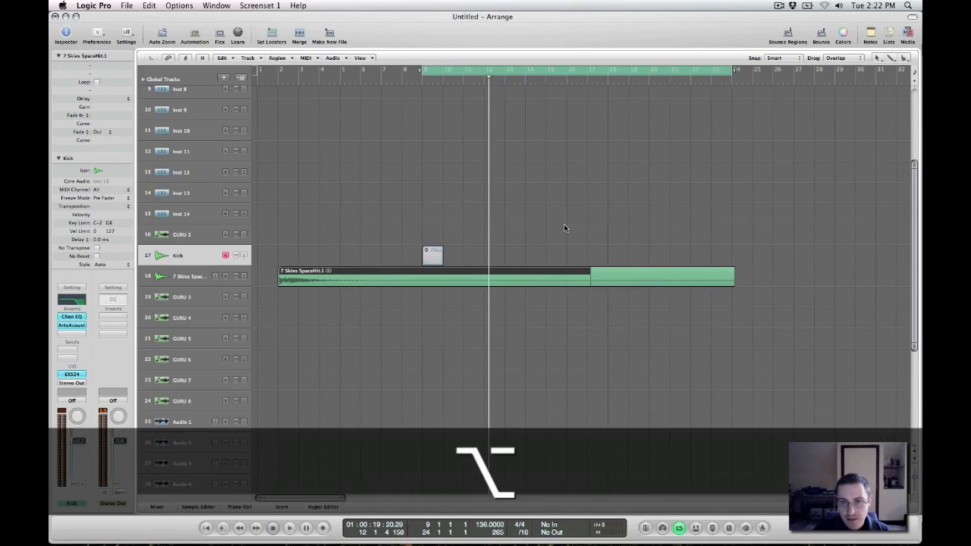
Open the original 7 Skies SpaceHit region at bar 9 in the Sample Editor and look over its audio functions.
left_click(626, 275)
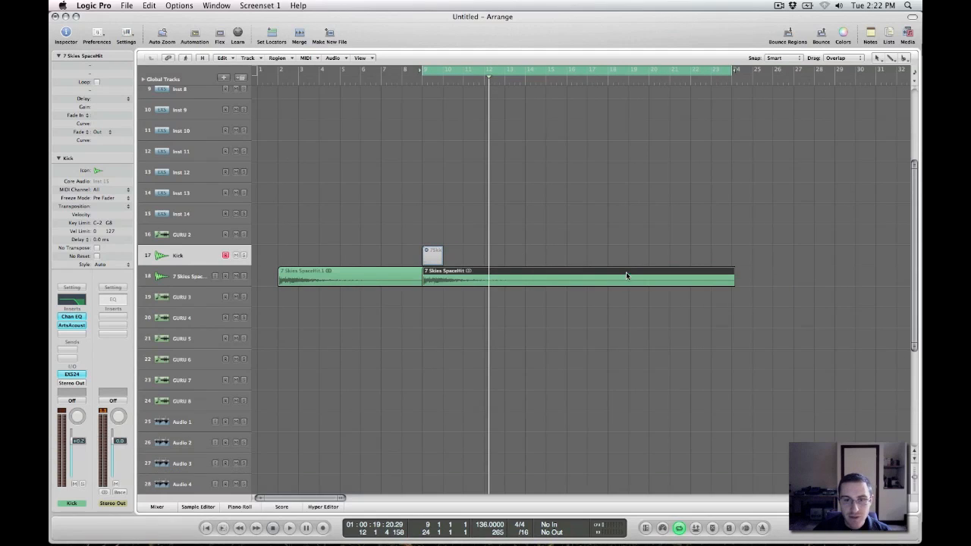
left_click(563, 317)
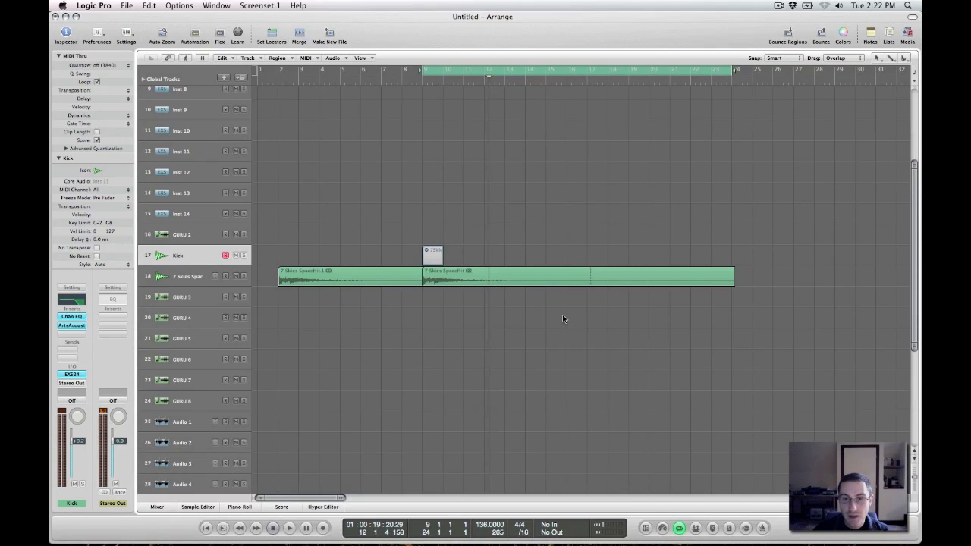
left_click(601, 280)
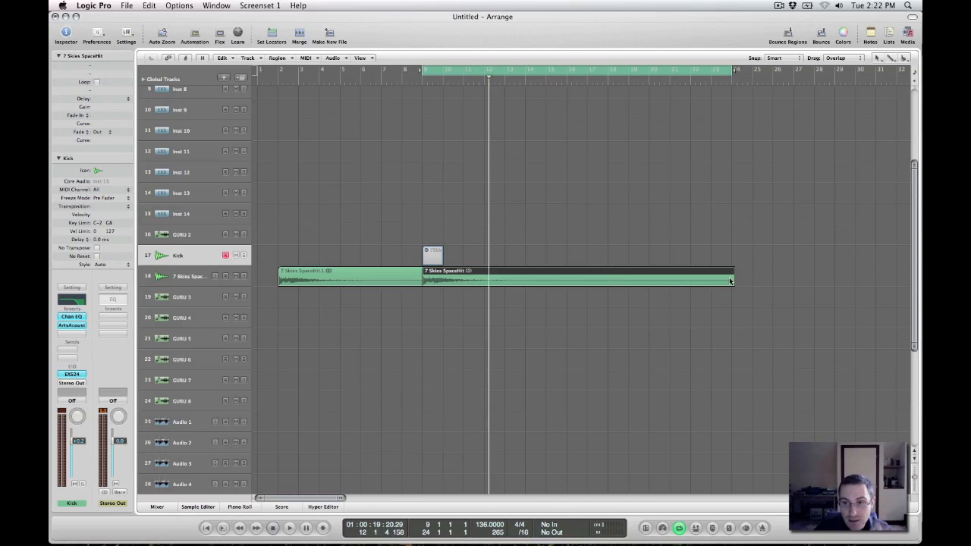
left_click_drag(731, 281, 589, 281)
left_click_drag(478, 282, 834, 290)
left_click(527, 342)
left_click(451, 283)
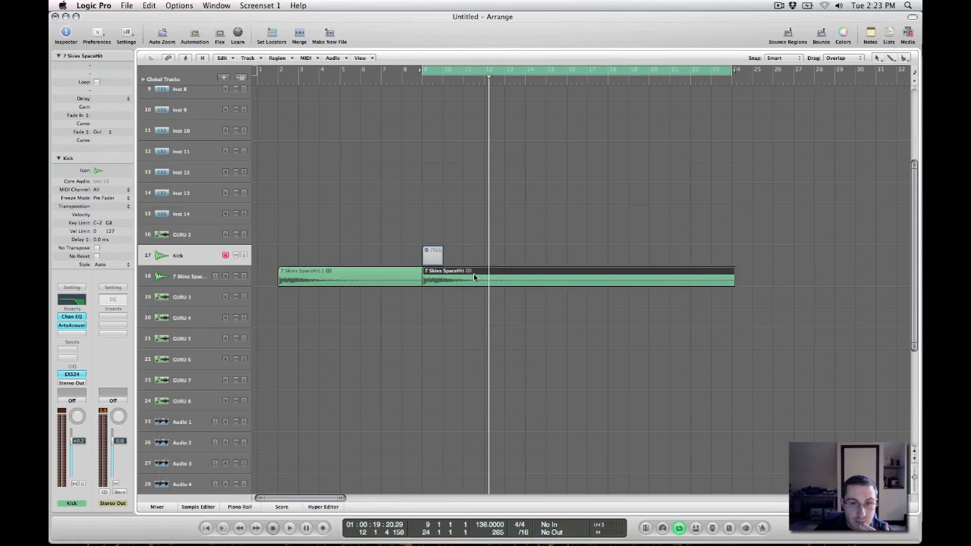
double_click(474, 278)
left_click(258, 359)
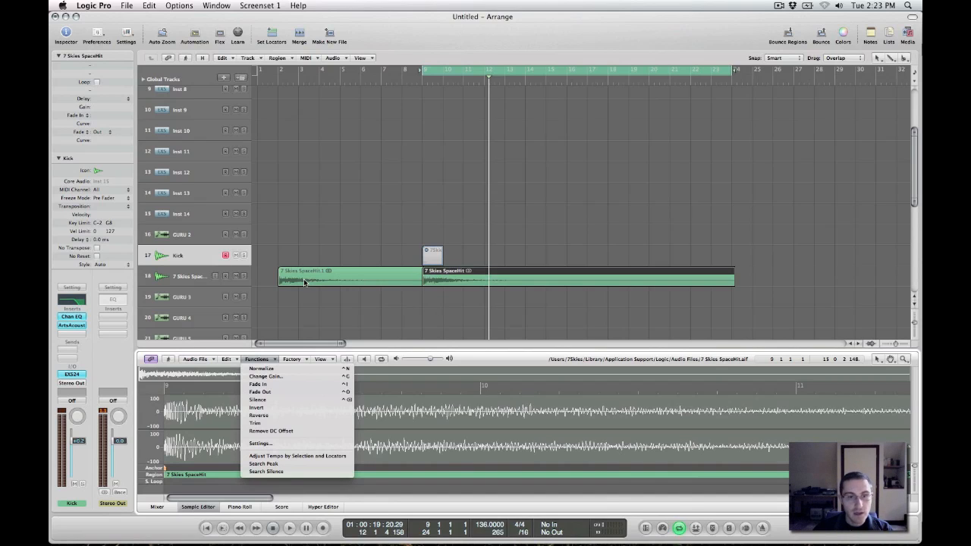
left_click(400, 298)
left_click(341, 283)
left_click(634, 275)
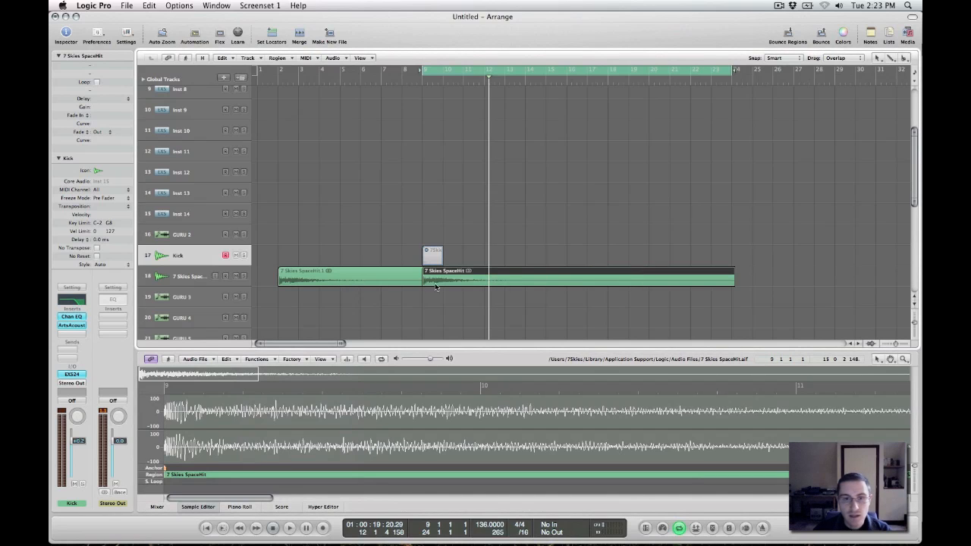
left_click(341, 284)
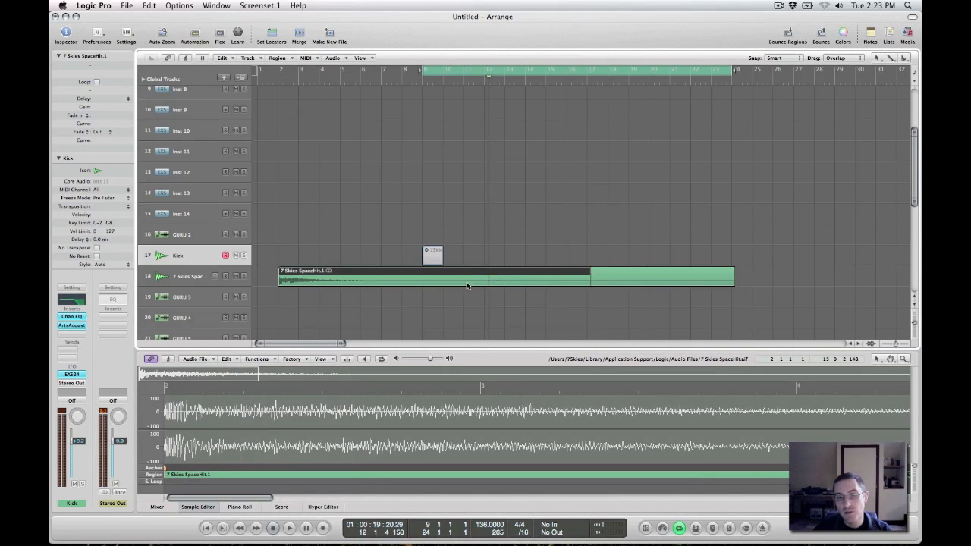
left_click(651, 281)
left_click_drag(836, 262, 483, 306)
left_click(762, 284)
left_click(606, 283)
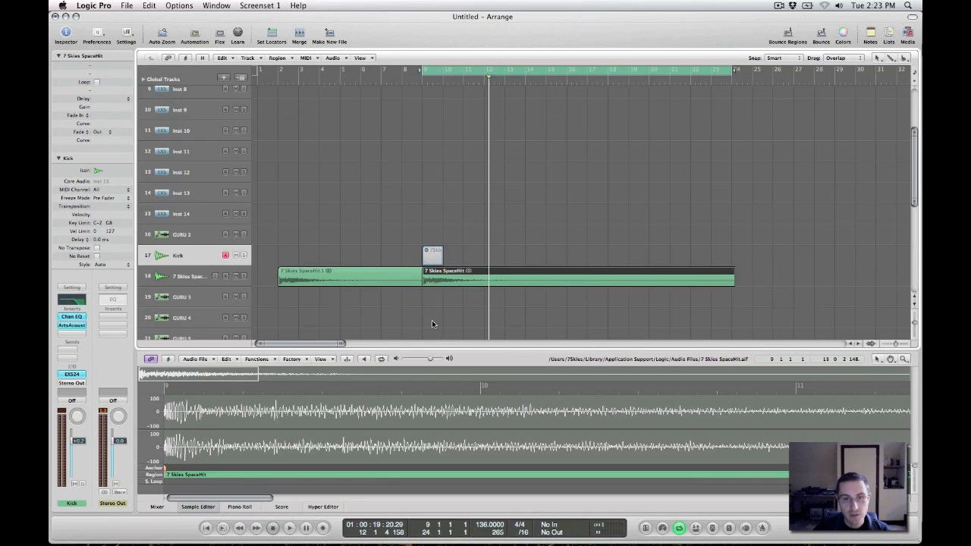
left_click(272, 359)
left_click(390, 281)
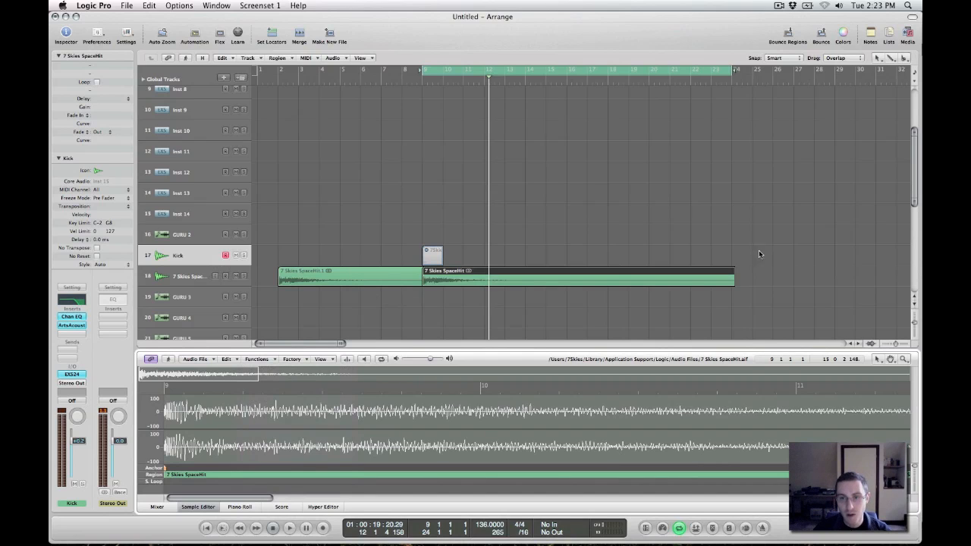
left_click(530, 263)
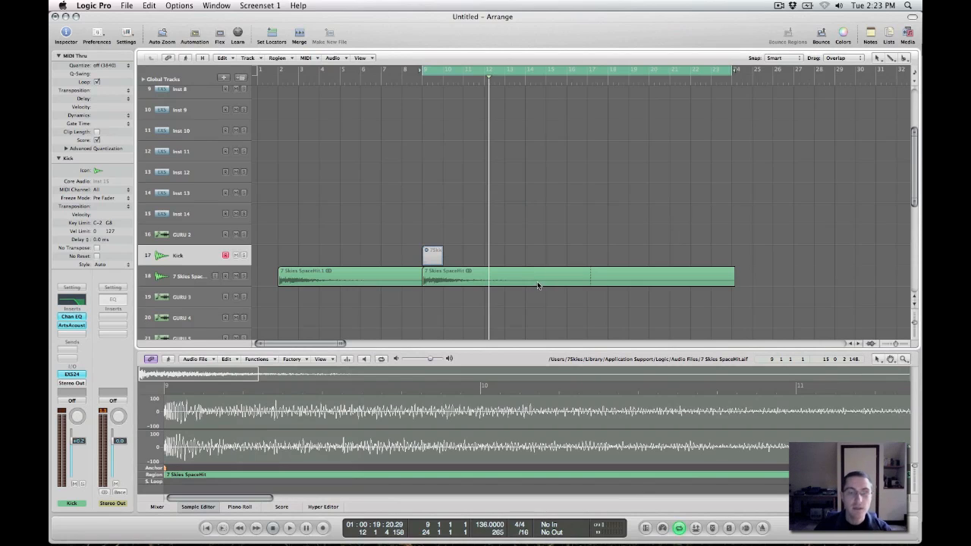
left_click(537, 281)
key("alt")
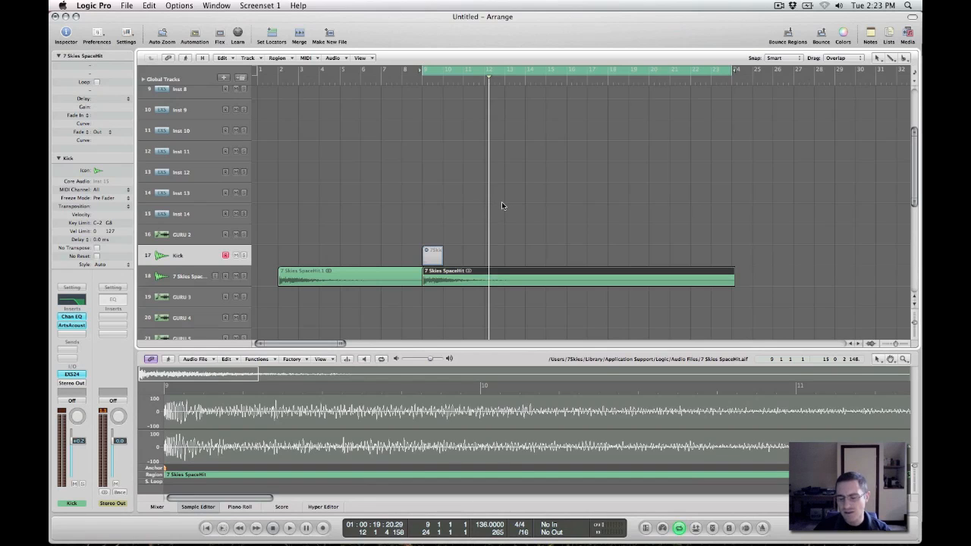
key("alt")
scroll(506, 202, "up", 1)
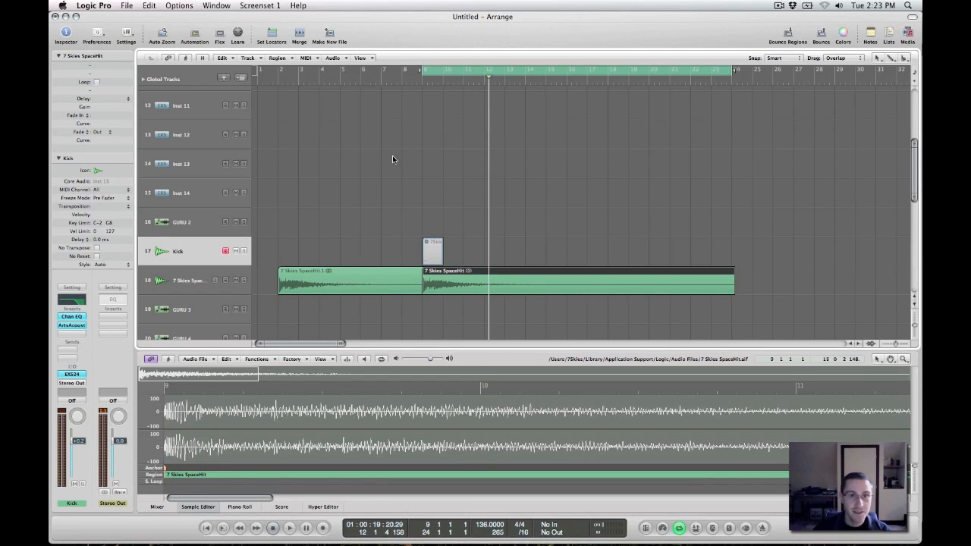
left_click(558, 191)
left_click(488, 271)
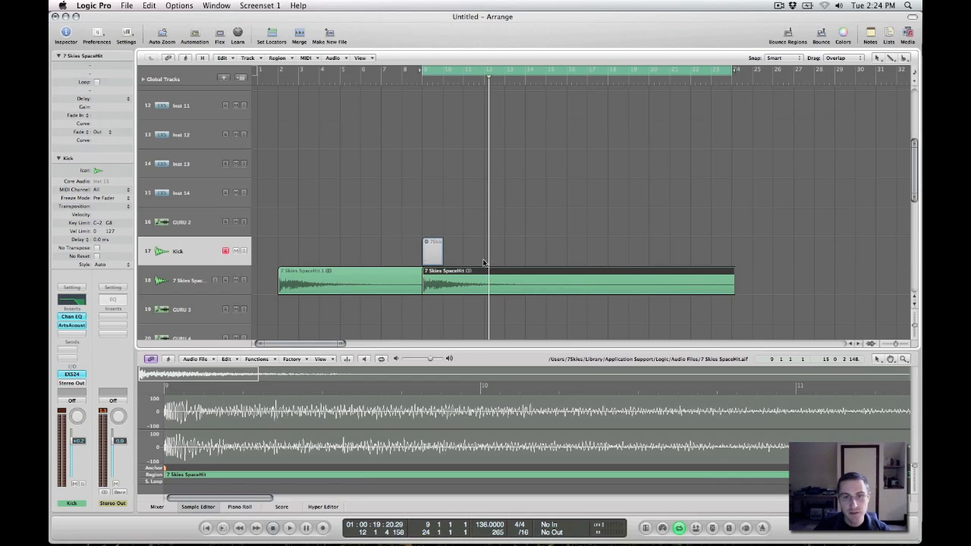
Look over the items available for customizing the toolbar.
right_click(414, 36)
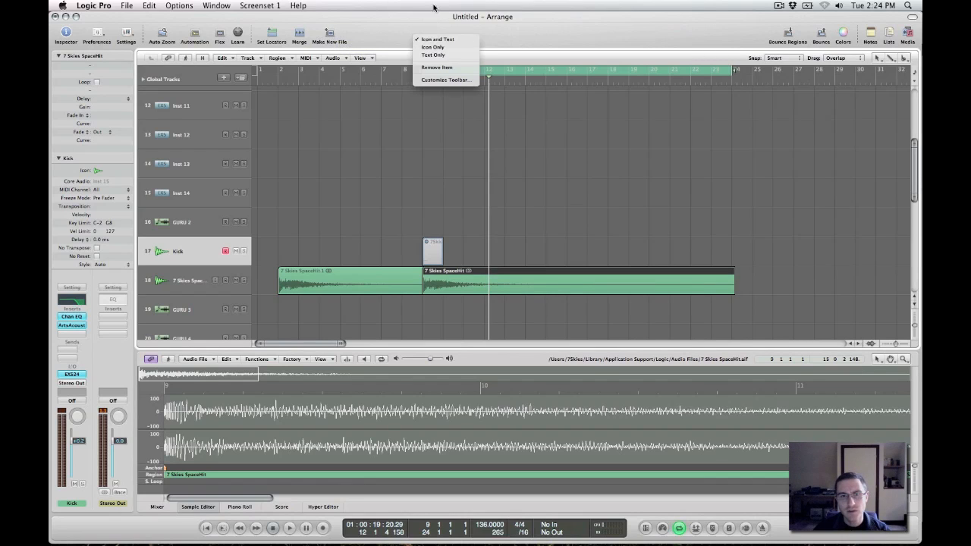
left_click(395, 32)
right_click(382, 29)
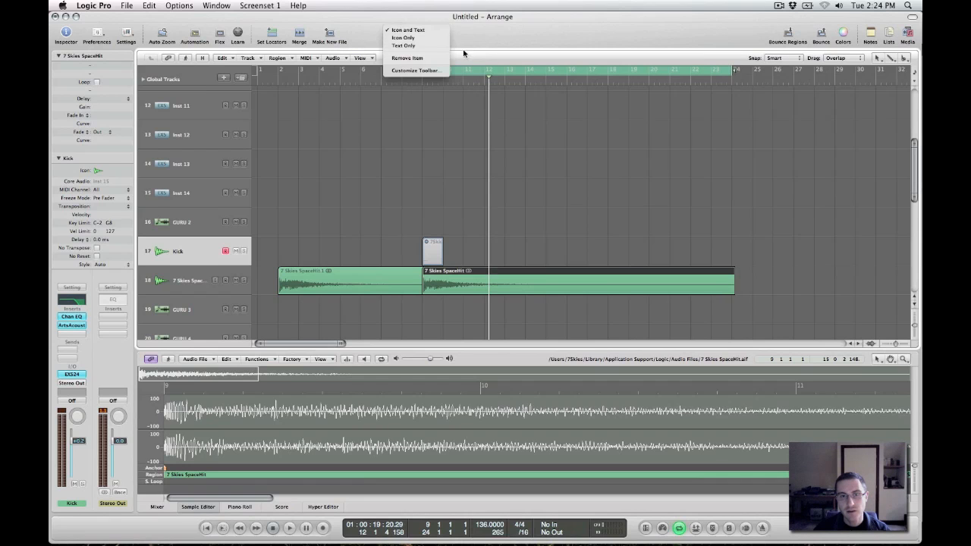
left_click(413, 70)
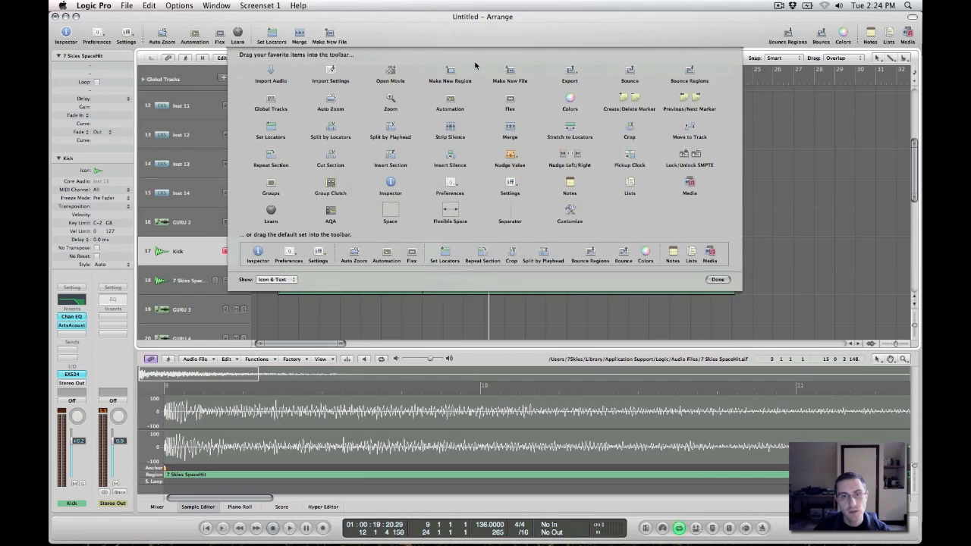
left_click_drag(300, 34, 355, 36)
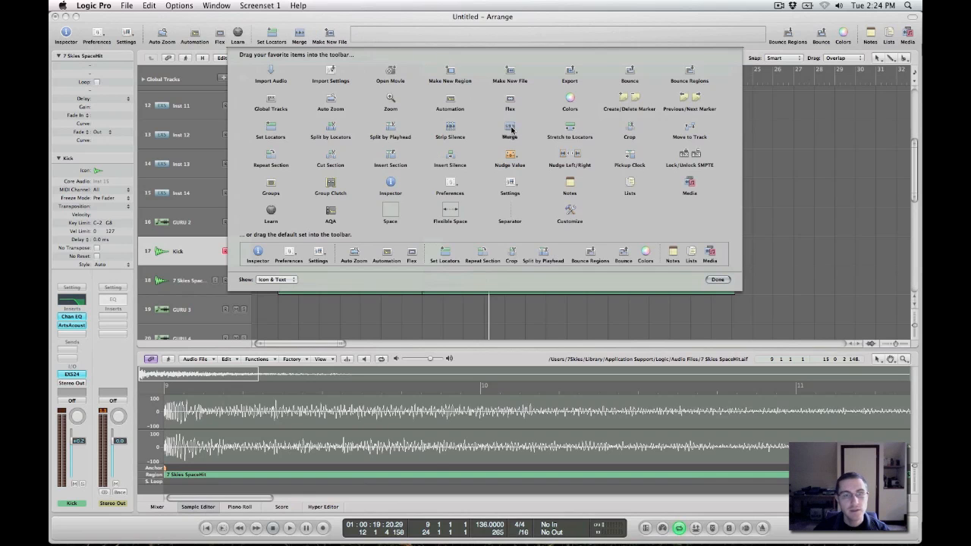
key("Escape")
Make a new AIFF file from the 7 Skies SpaceHit region at bar 9, named 7 Skies SpaceHit Reverse, in the Audio Files folder.
left_click(507, 264)
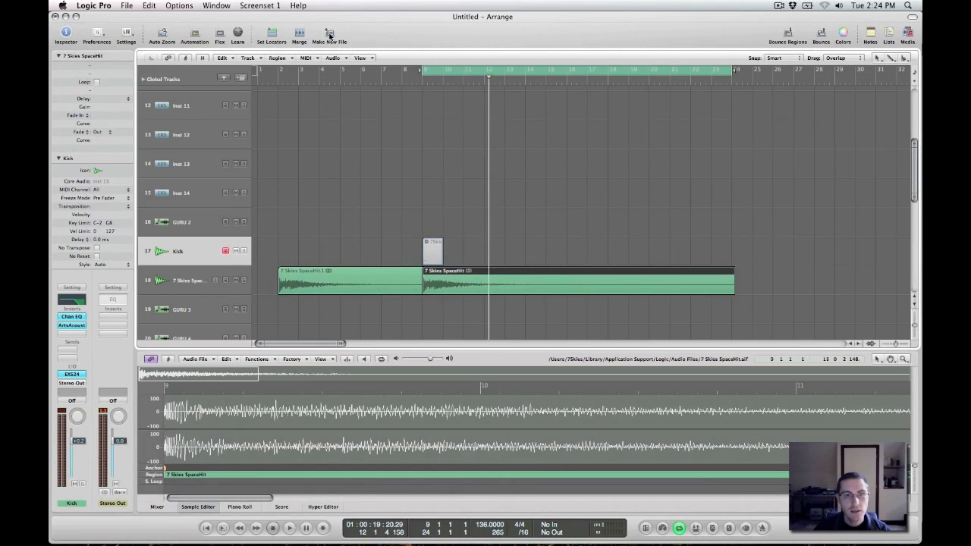
left_click(329, 34)
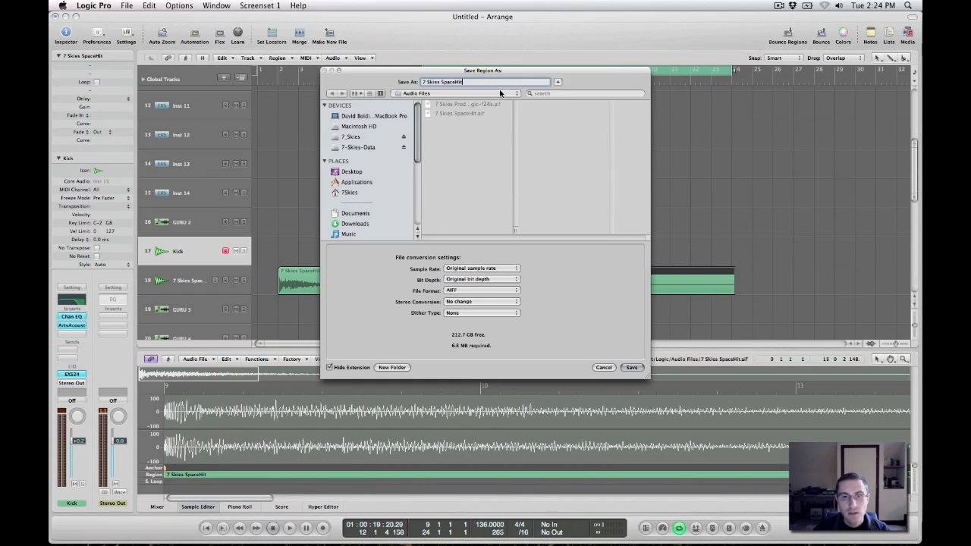
type("Revere")
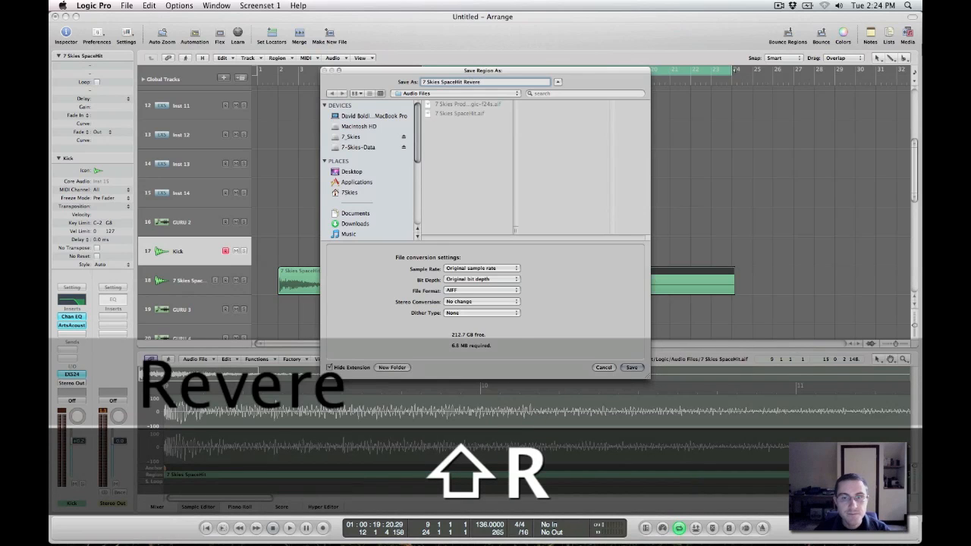
key("BackSpace")
key("BackSpace")
type("sre")
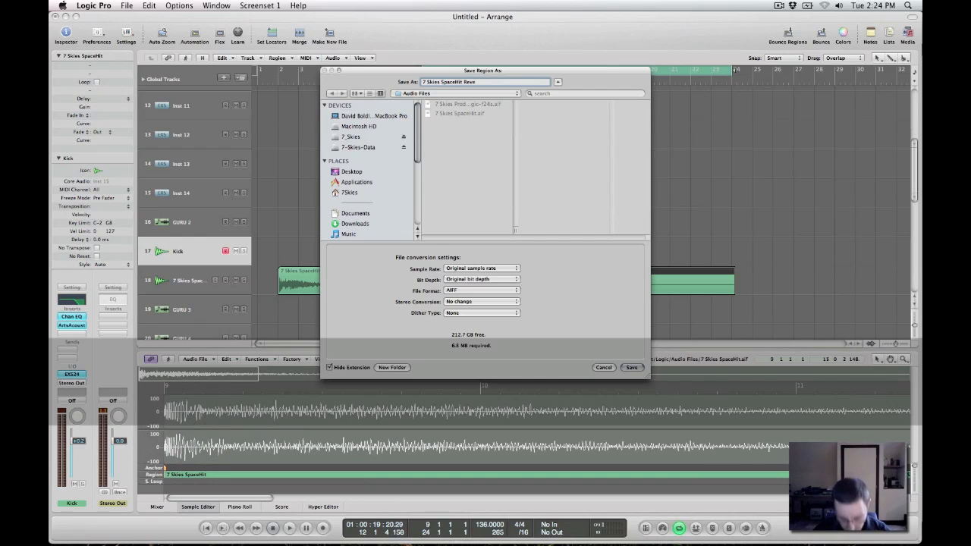
type("rse")
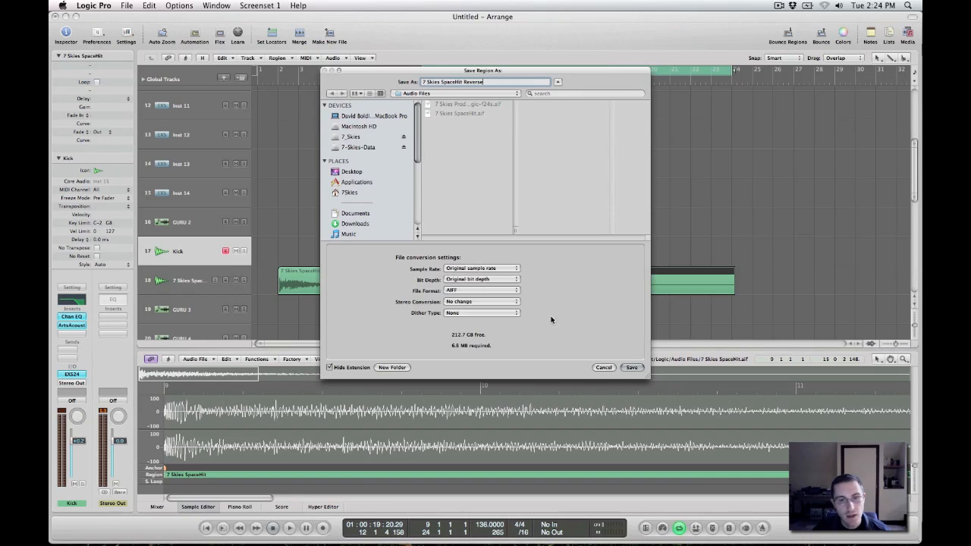
left_click(633, 367)
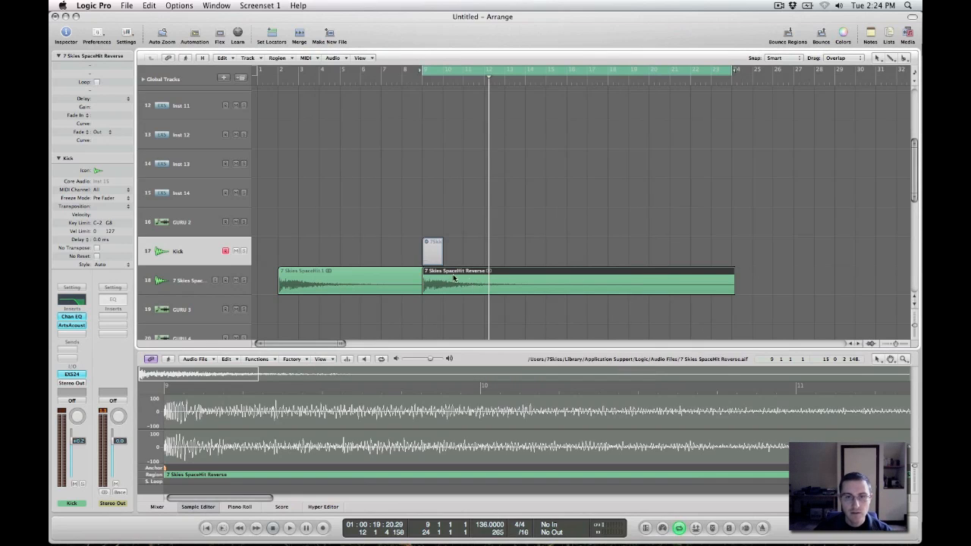
Reverse the audio of the 7 Skies SpaceHit Reverse region in the Sample Editor.
left_click(294, 361)
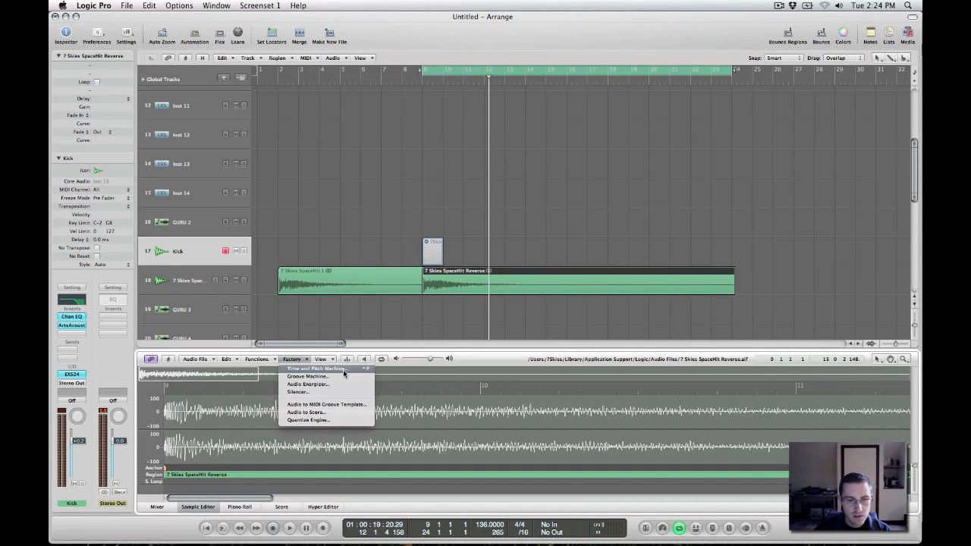
left_click(275, 363)
left_click(265, 360)
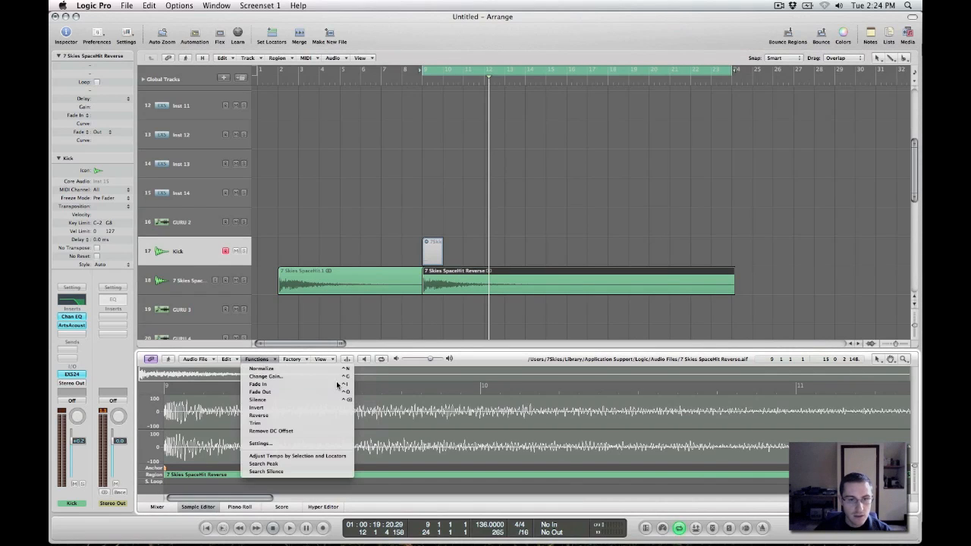
left_click(320, 418)
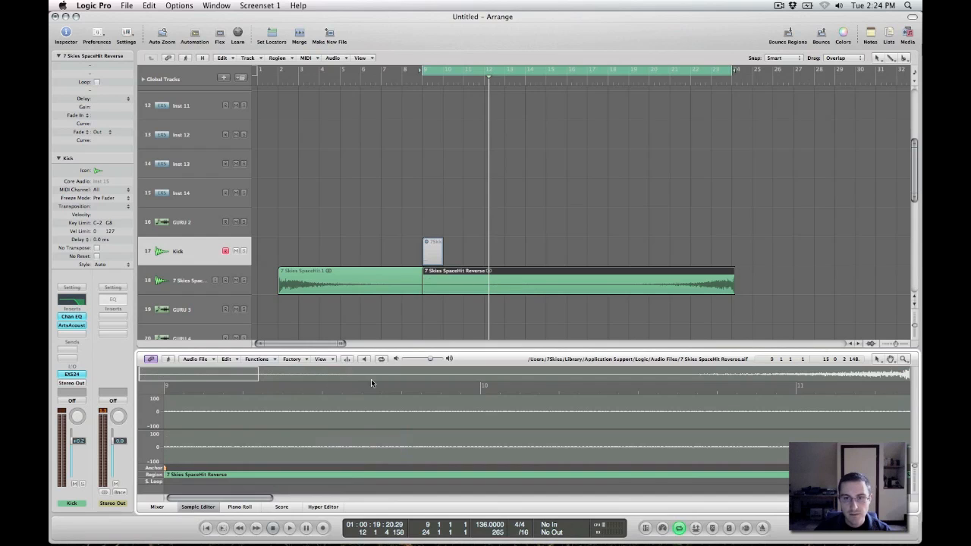
Rearrange the two regions so the reversed one ends near bar 16 and 7 Skies SpaceHit.1 starts just after it at 16 3 1 1.
scroll(679, 247, "down", 3, "alt")
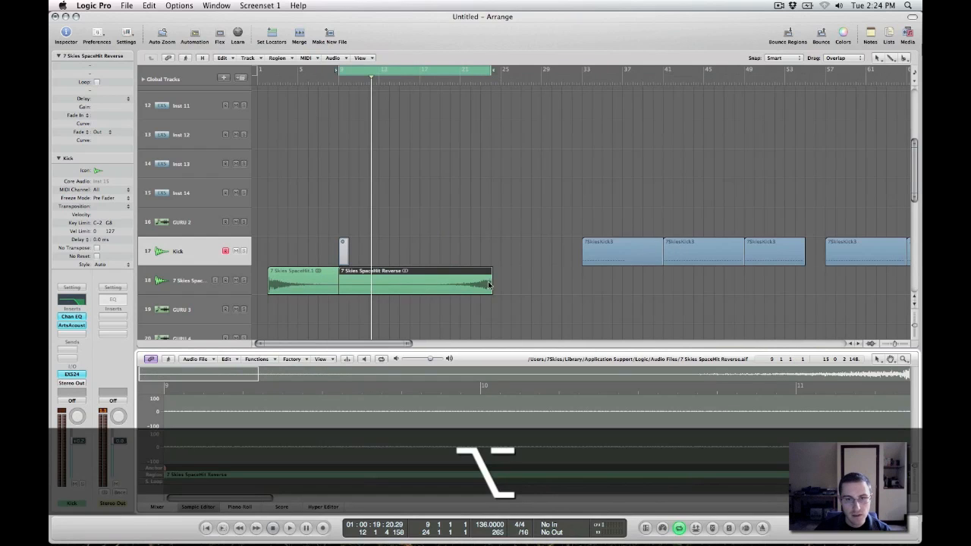
left_click_drag(318, 282, 380, 282)
left_click(470, 290, "shift")
Close the Sample Editor and enlarge the arrangement around the gap between the reversed and forward SpaceHit regions.
left_click(464, 238, "ctrl+alt")
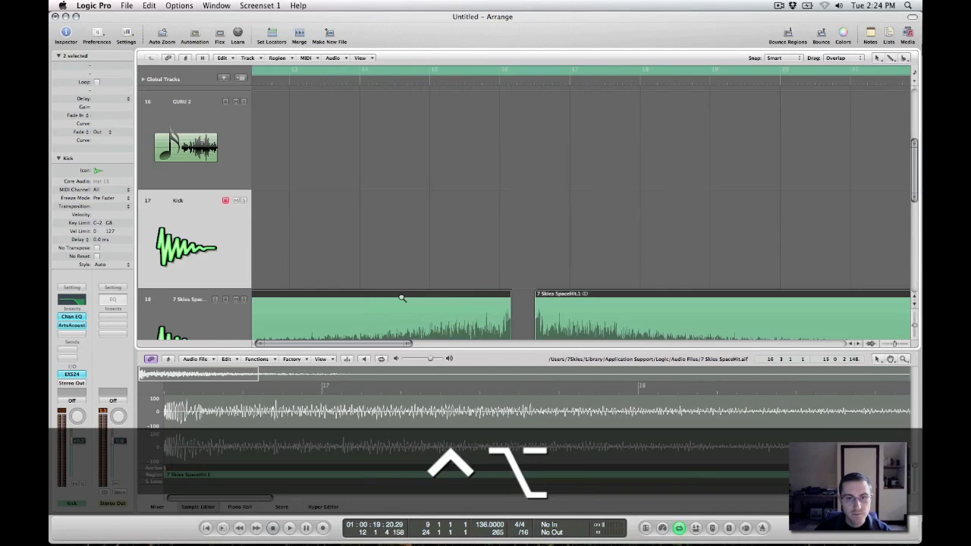
left_click(603, 216, "ctrl+alt")
scroll(609, 223, "down", 3)
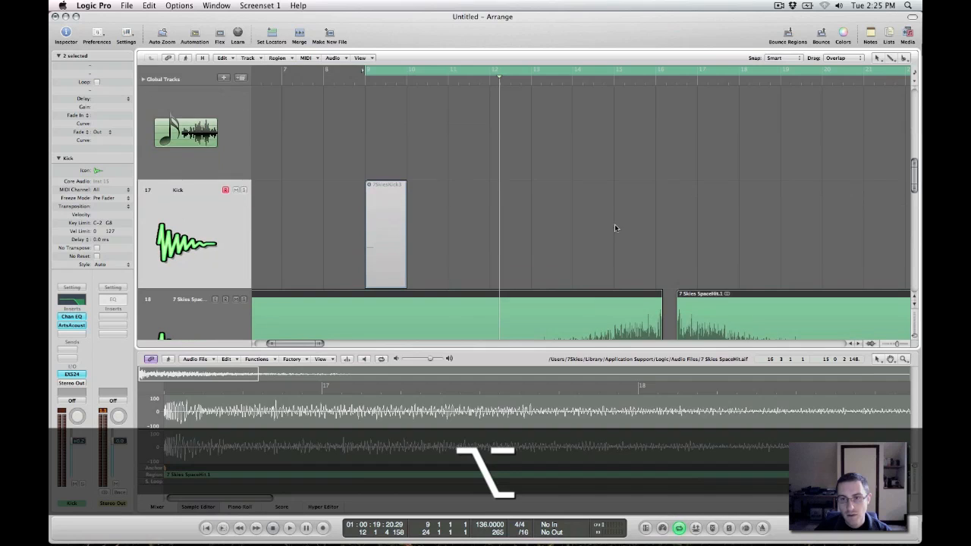
left_click(199, 507)
left_click(618, 338)
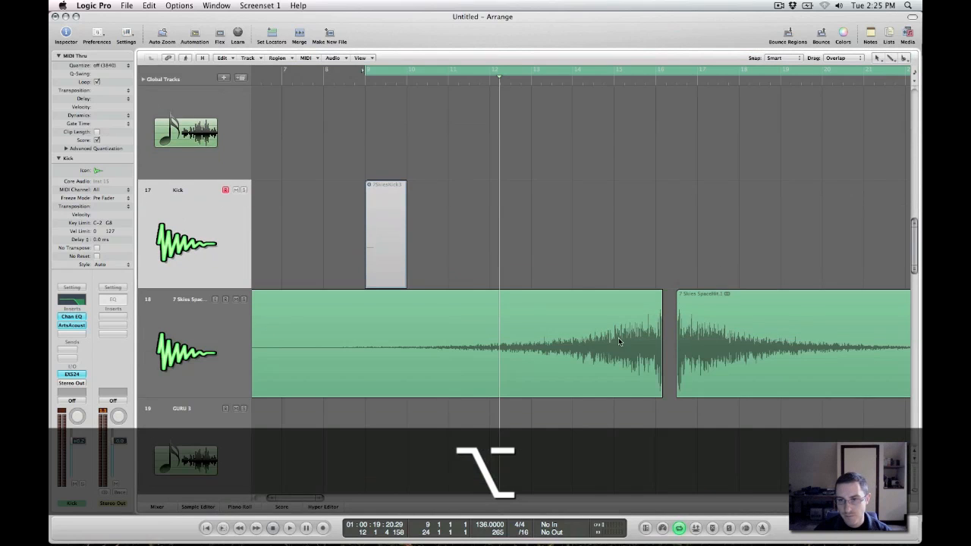
Move the reversed SpaceHit region so its end meets the start of 7 Skies SpaceHit.1, and check the join close up.
left_click_drag(662, 393, 661, 393)
left_click_drag(633, 366, 690, 405)
key("alt")
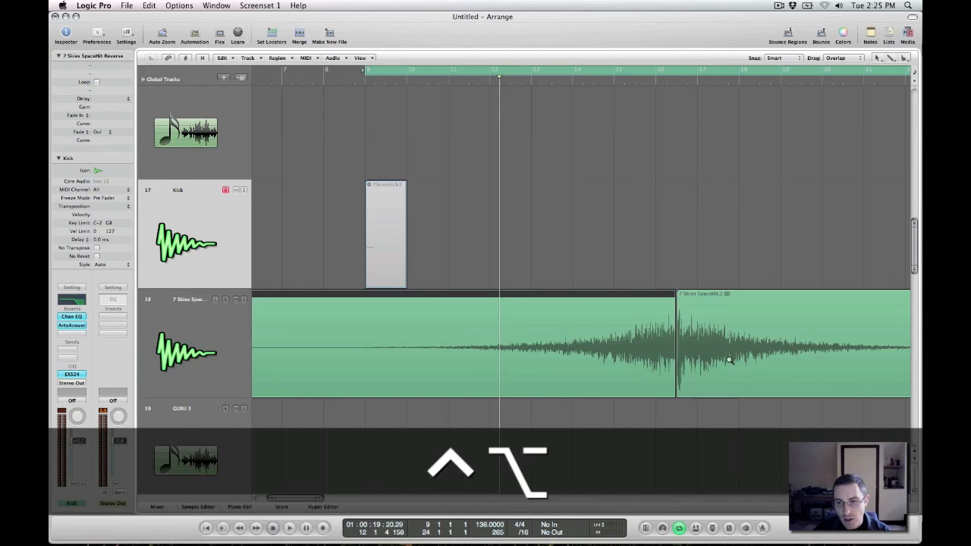
left_click_drag(731, 361, 660, 286)
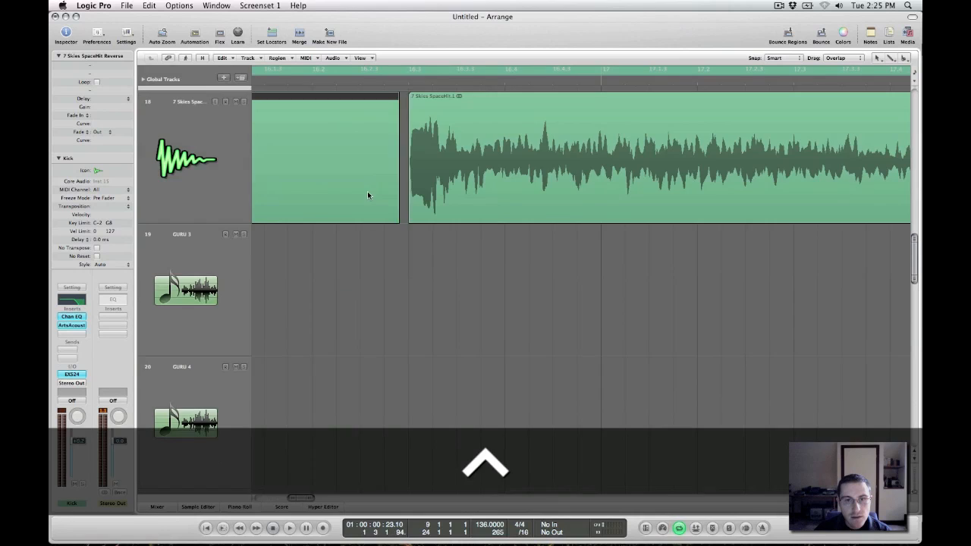
left_click(369, 195, "ctrl+alt")
Turn off cycle mode and play the reversed swell into the space hit, starting at bar 9 and skipping ahead to about bar 13.
key("c")
left_click(365, 76)
key("space")
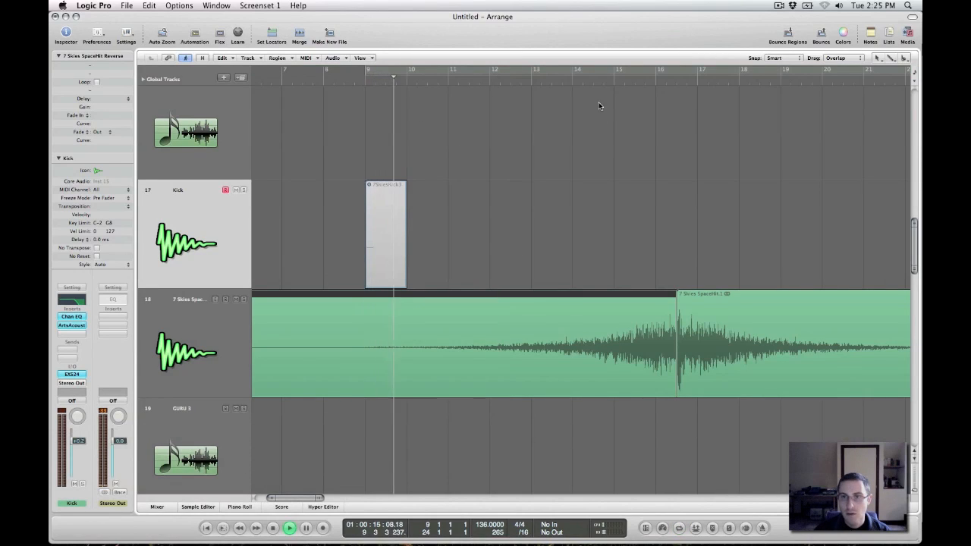
left_click(574, 79)
left_click(539, 81)
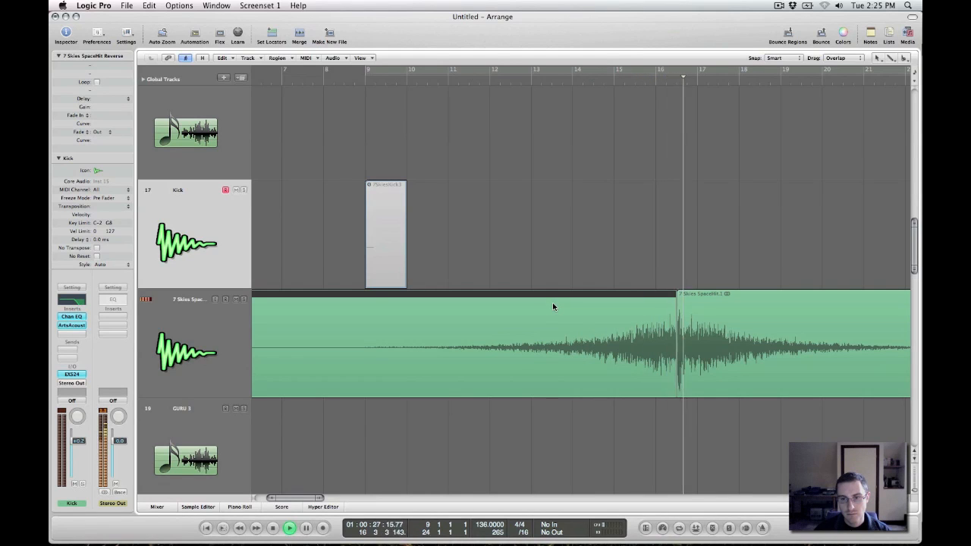
key("space")
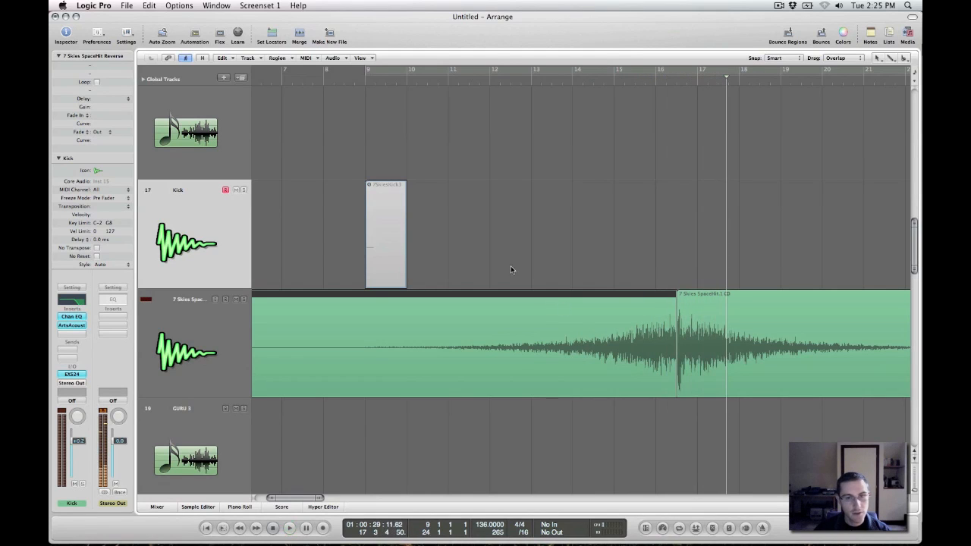
Delete all kick regions and the reversed SpaceHit region, keeping only 7 Skies SpaceHit.1 in the arrangement.
left_click(500, 251, "ctrl+alt")
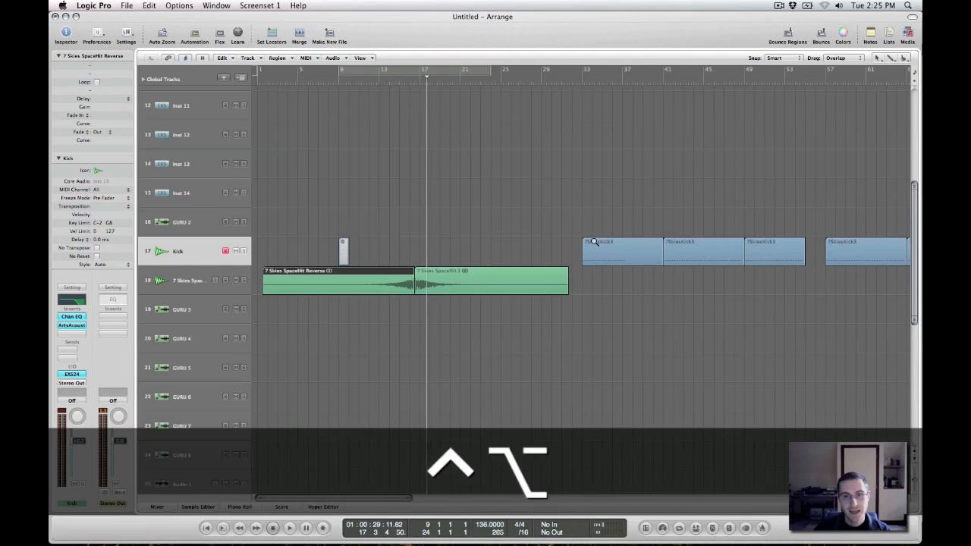
left_click(344, 253)
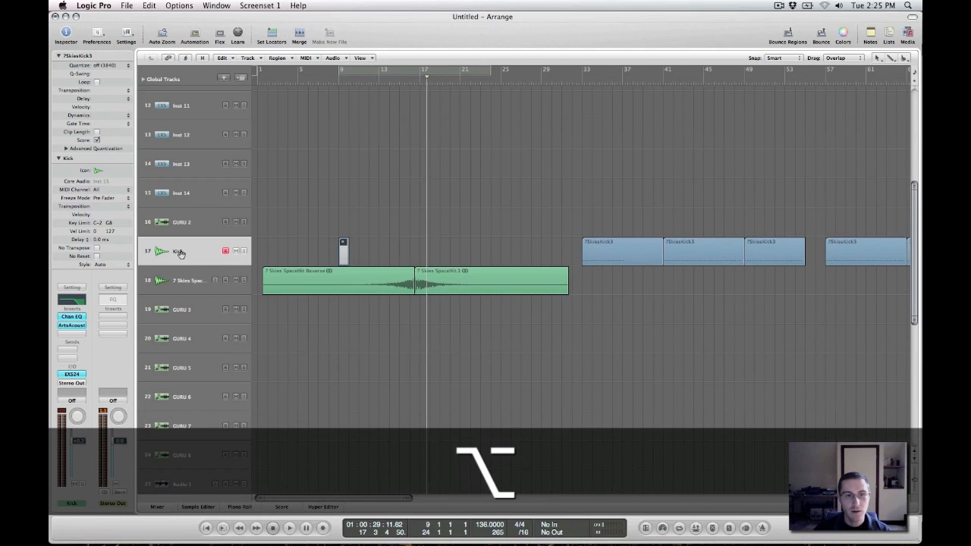
left_click(212, 255)
left_click(360, 228)
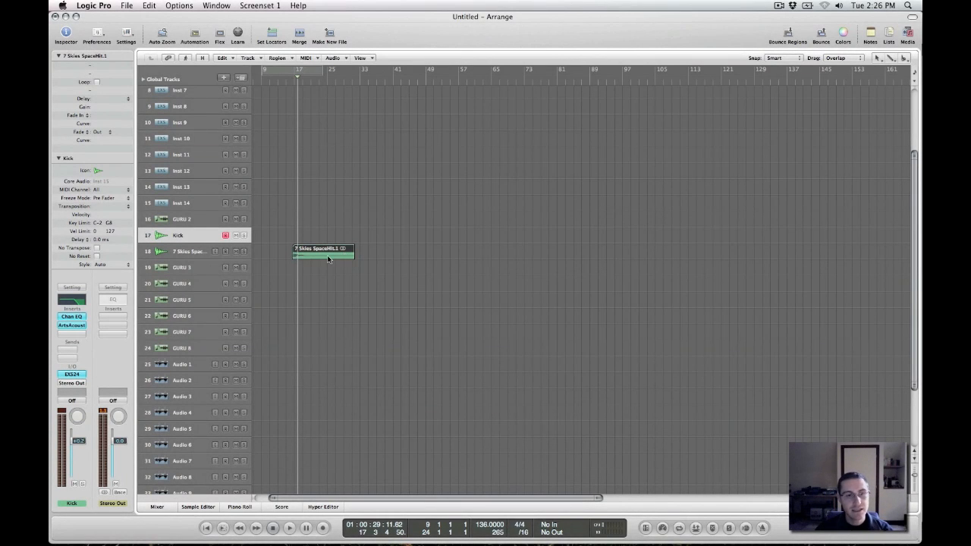
Move the 7 Skies SpaceHit.1 region to bar 33 and trim its end so it lasts about five bars.
left_click_drag(329, 259, 281, 275)
left_click_drag(530, 370, 384, 407)
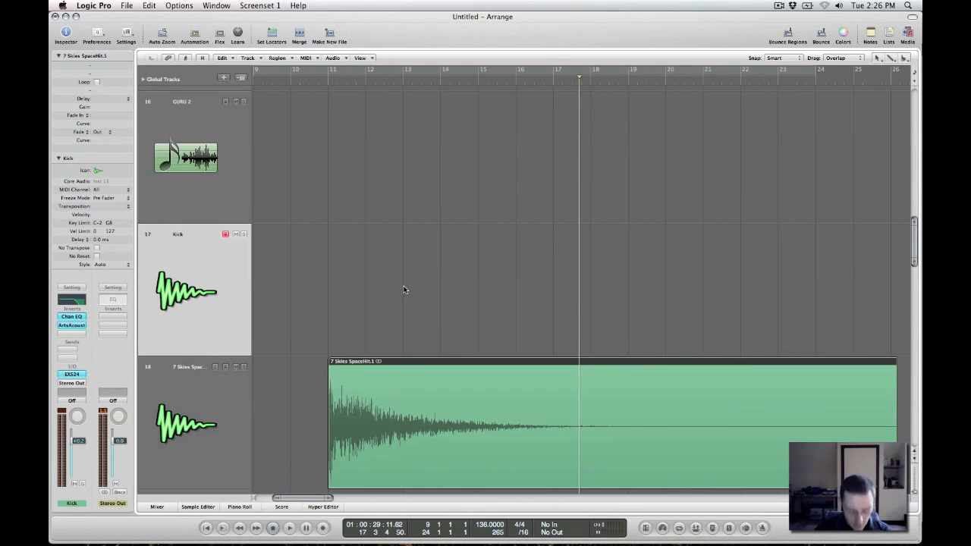
left_click(407, 290, "ctrl+alt")
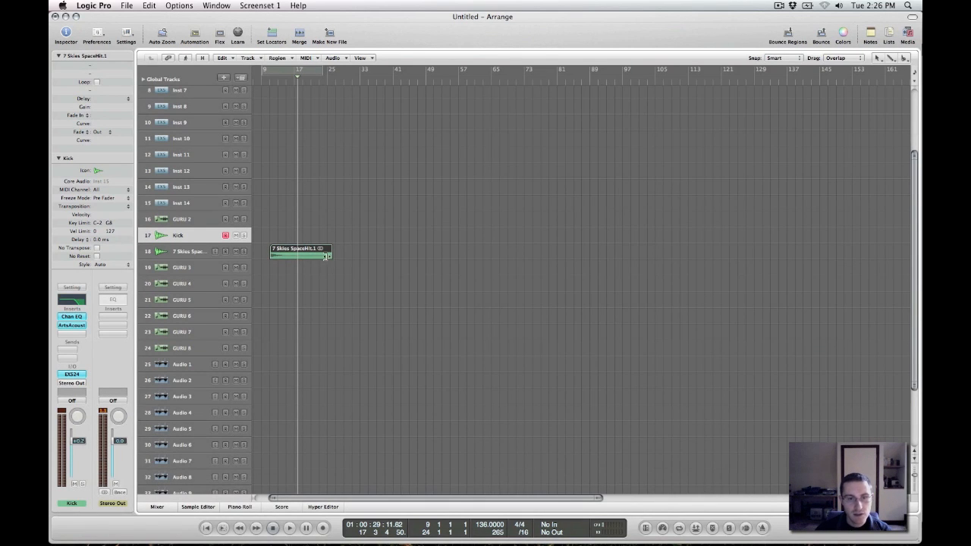
left_click_drag(297, 267, 369, 254)
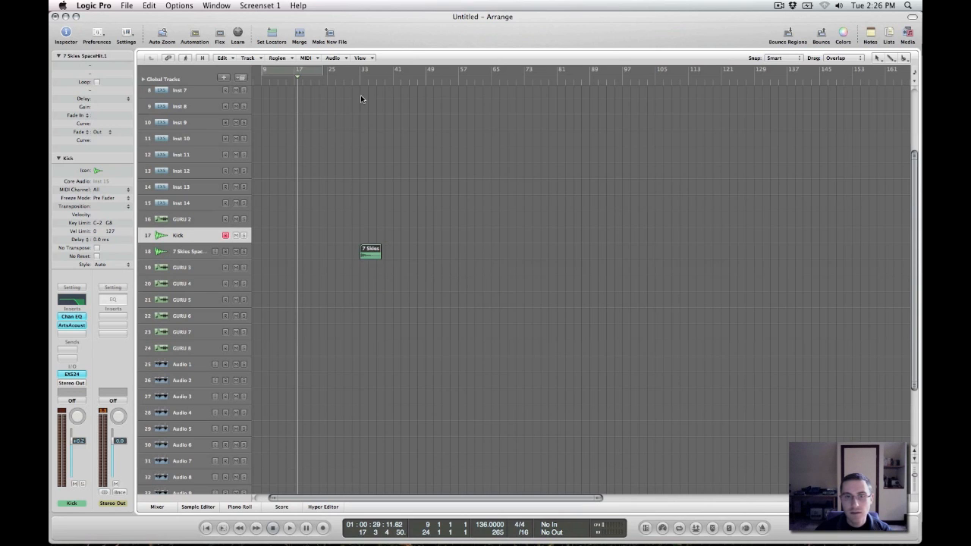
Place the playhead at 32 4 4 1, select the 7 Skies SpaceHit track and examine the trimmed region close up.
left_click_drag(359, 83, 362, 94)
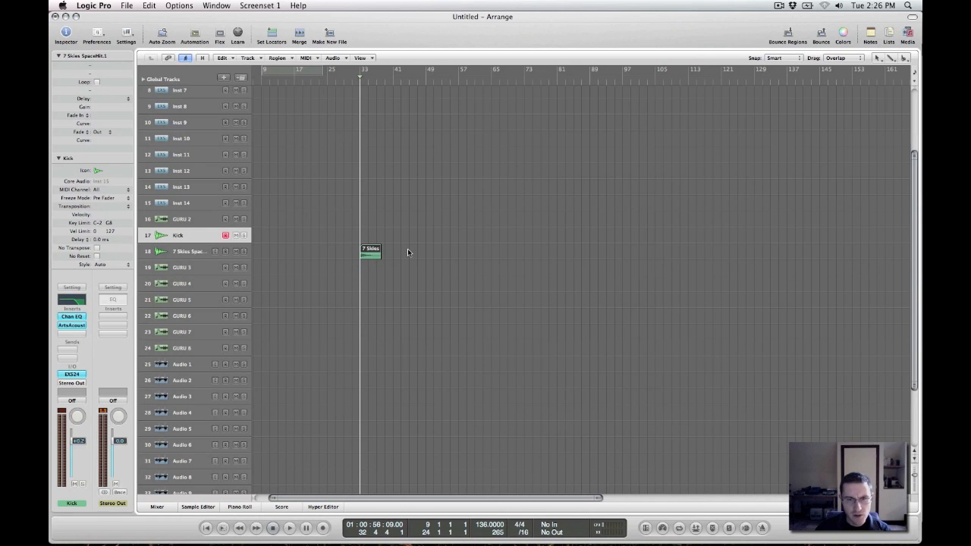
left_click(204, 254)
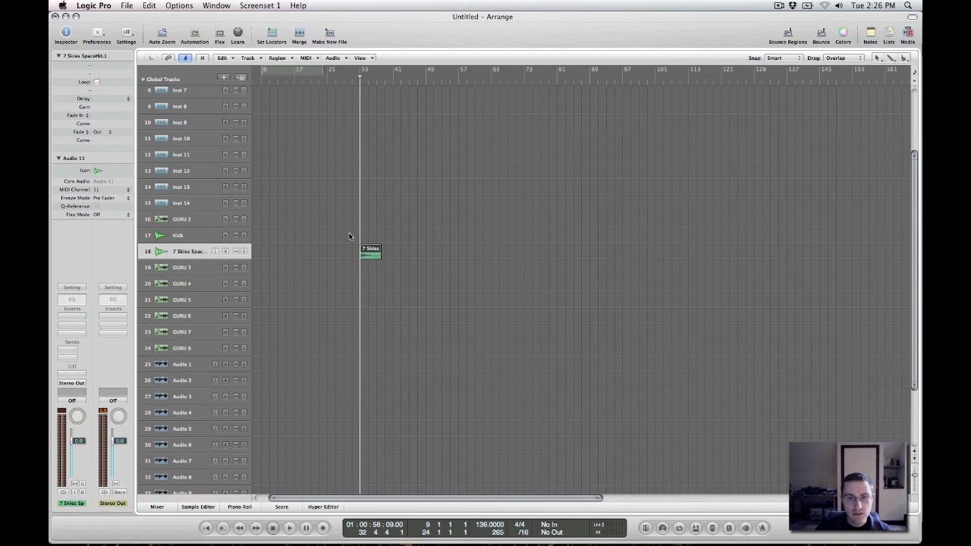
left_click_drag(354, 232, 412, 272)
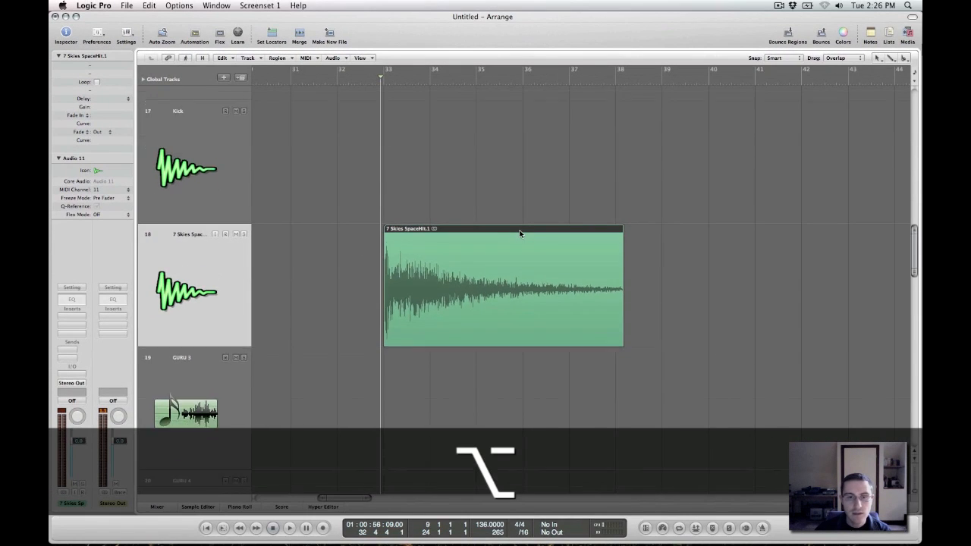
left_click(625, 235, "ctrl+alt")
Copy the 7 Skies SpaceHit.1 region from bar 33 to bar 105 on the same track.
scroll(653, 236, "left", 10)
scroll(654, 236, "down", 3)
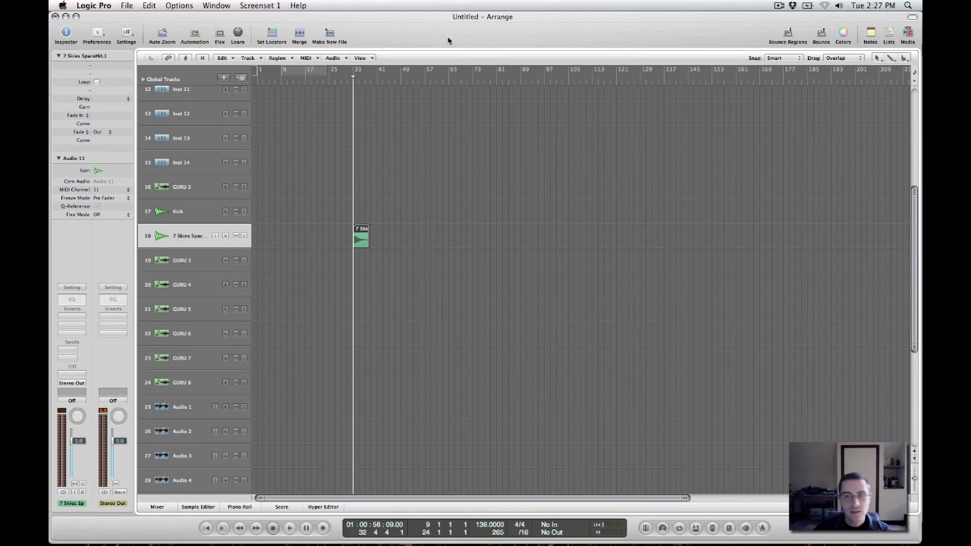
left_click_drag(360, 241, 574, 239)
key("alt")
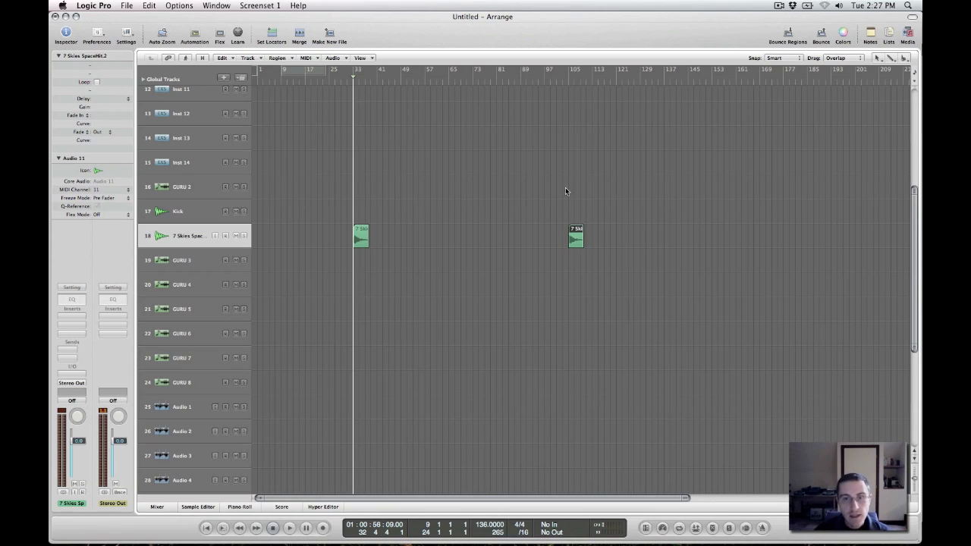
Create an empty MIDI region on the Inst 14 track at bar 105 and lengthen it to about 13 bars.
key("super")
left_click(574, 164, "super")
left_click_drag(572, 170, 598, 174)
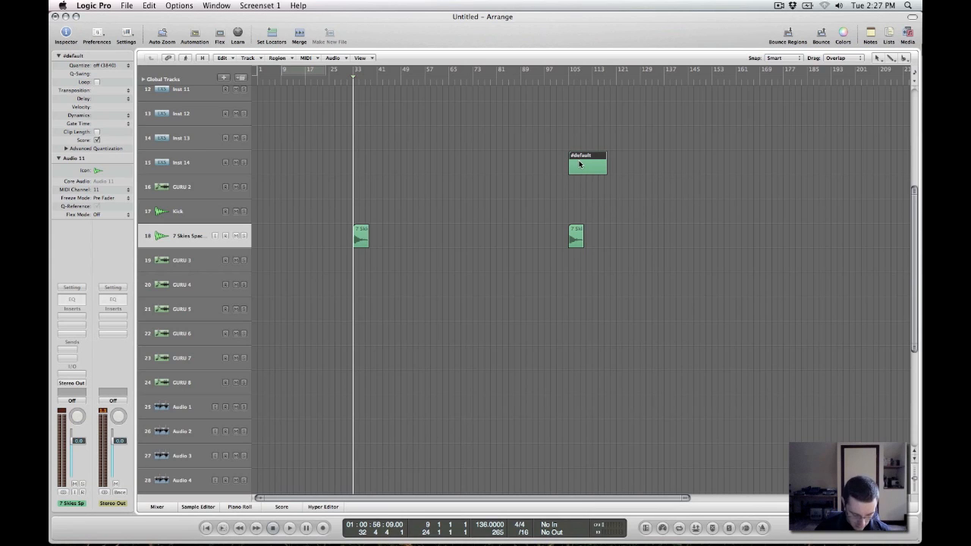
Colour the new region on the Inst 14 track orange.
key("alt+c")
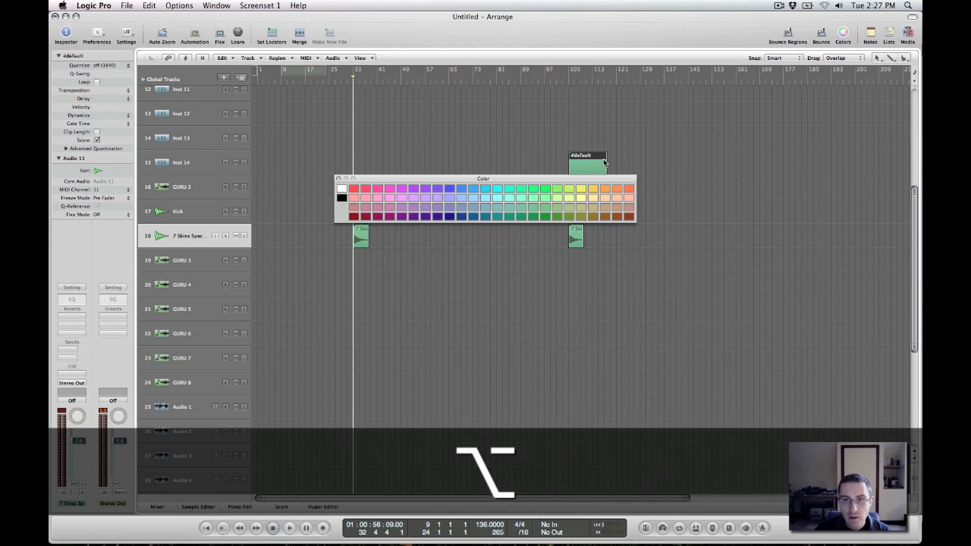
left_click(605, 189)
left_click(338, 179)
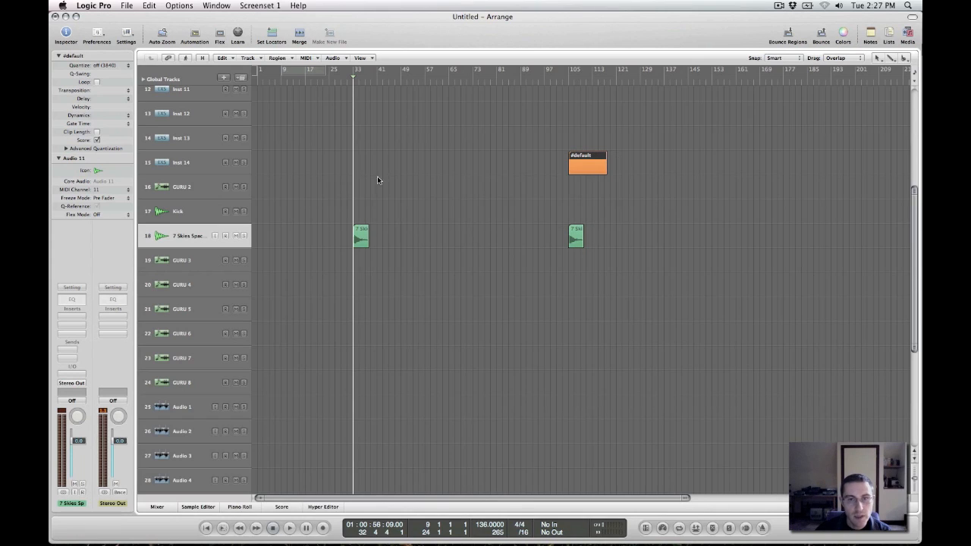
Play briefly from the middle of the copied hit near bar 109, stop, and set the playhead to about bar 103.
double_click(581, 82)
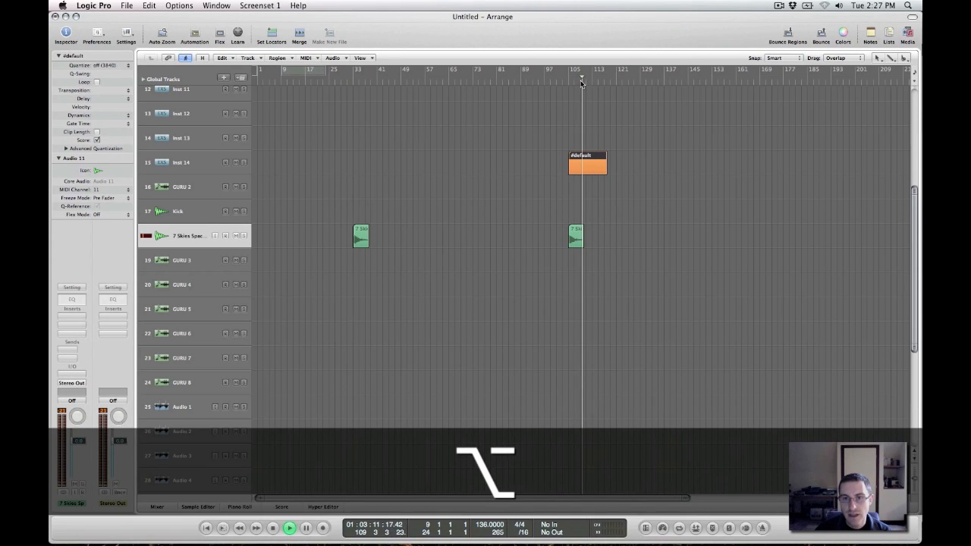
key("space")
left_click(565, 82)
key("alt")
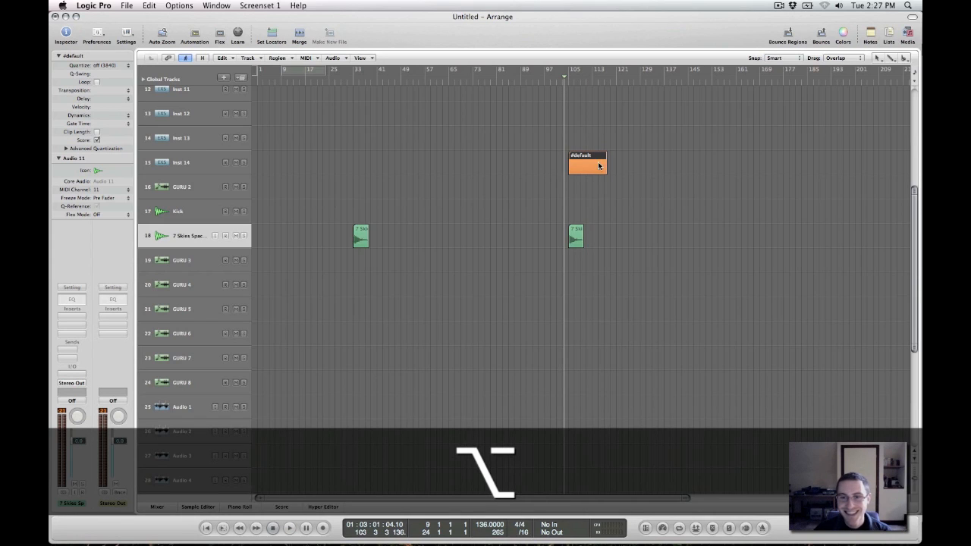
Extend the end of the copied SpaceHit region at bar 105 to about bar 113.
left_click(576, 243)
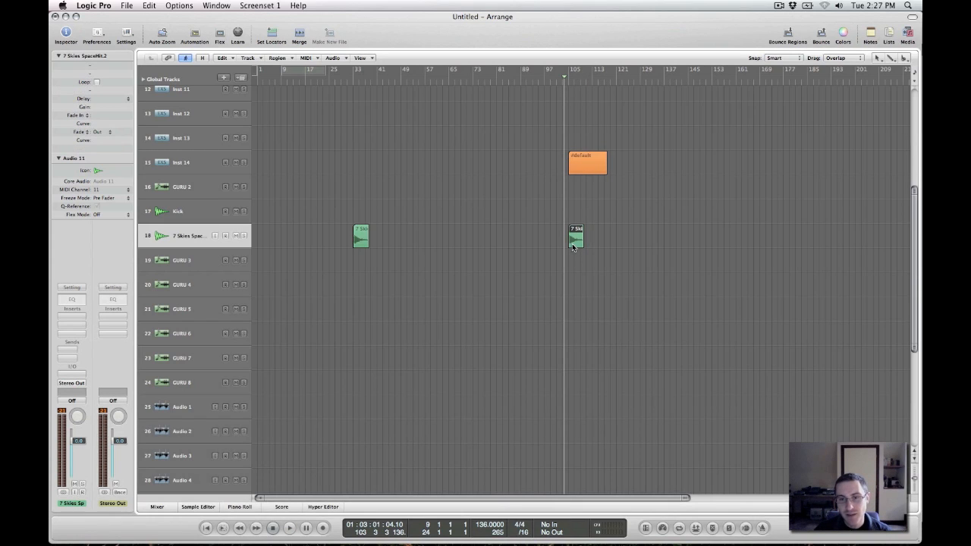
left_click(576, 171)
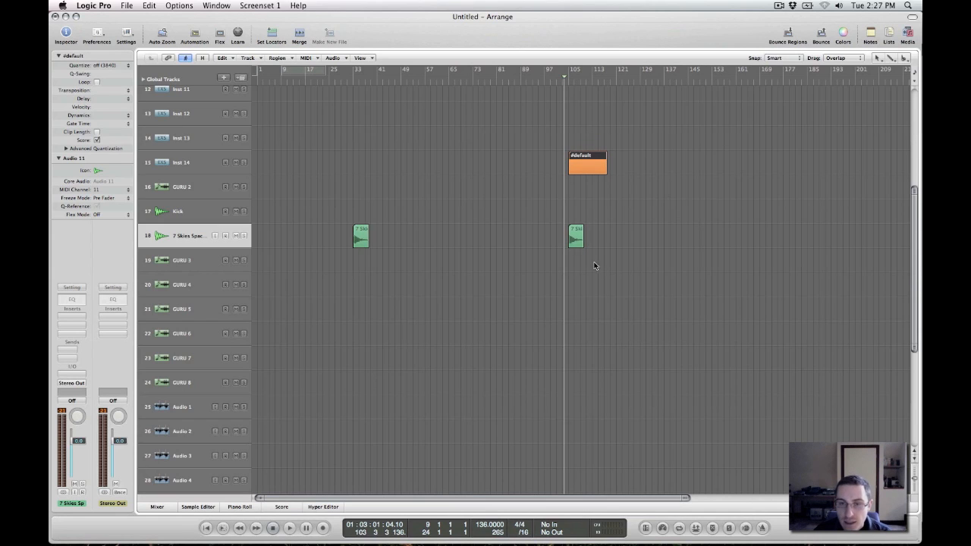
mouse_move(580, 243)
left_mouse_down()
mouse_move(605, 241)
mouse_move(592, 242)
left_mouse_up()
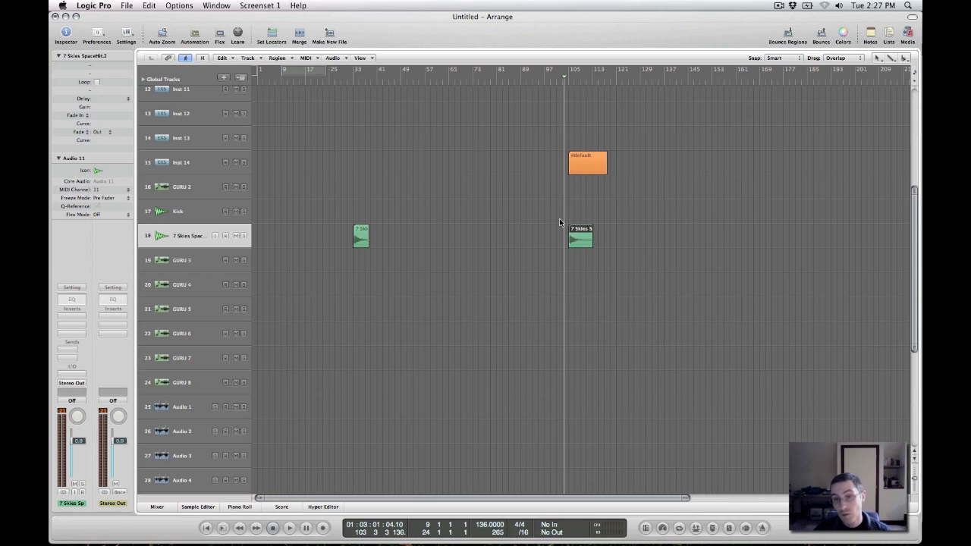
left_click(592, 170)
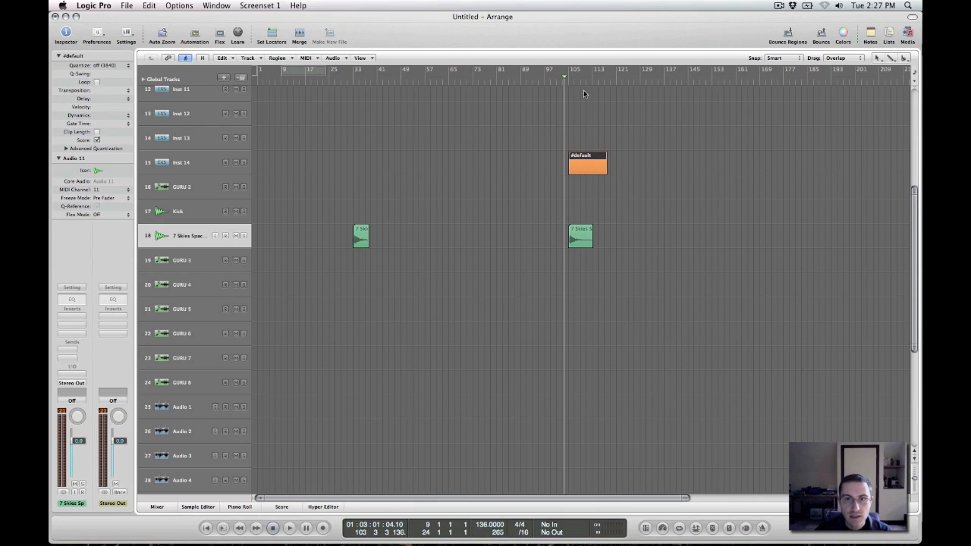
left_click(578, 243)
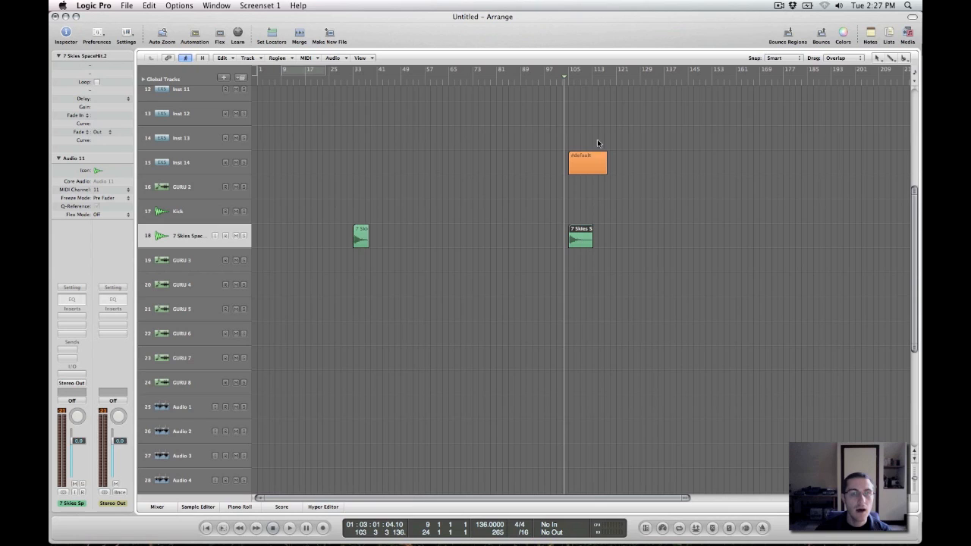
left_click_drag(544, 139, 581, 216)
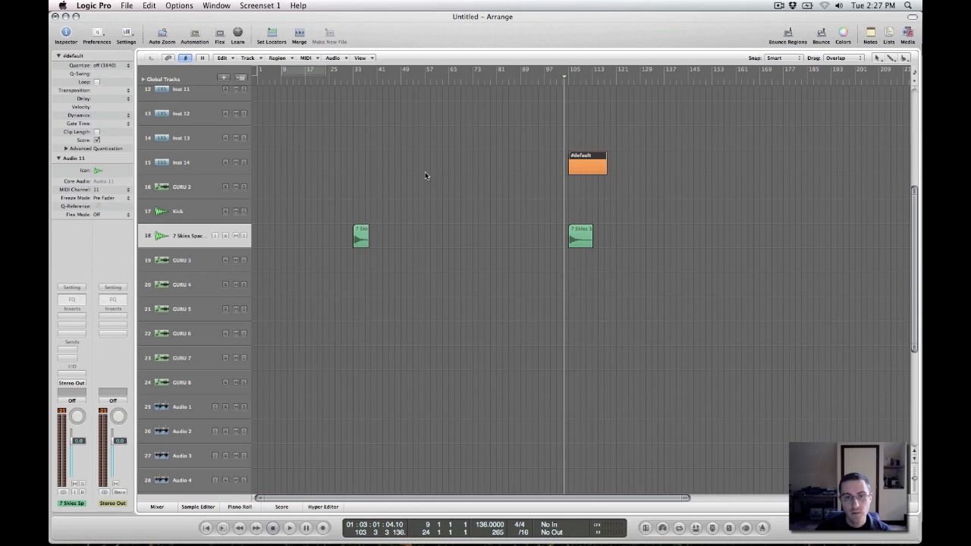
left_click(361, 237)
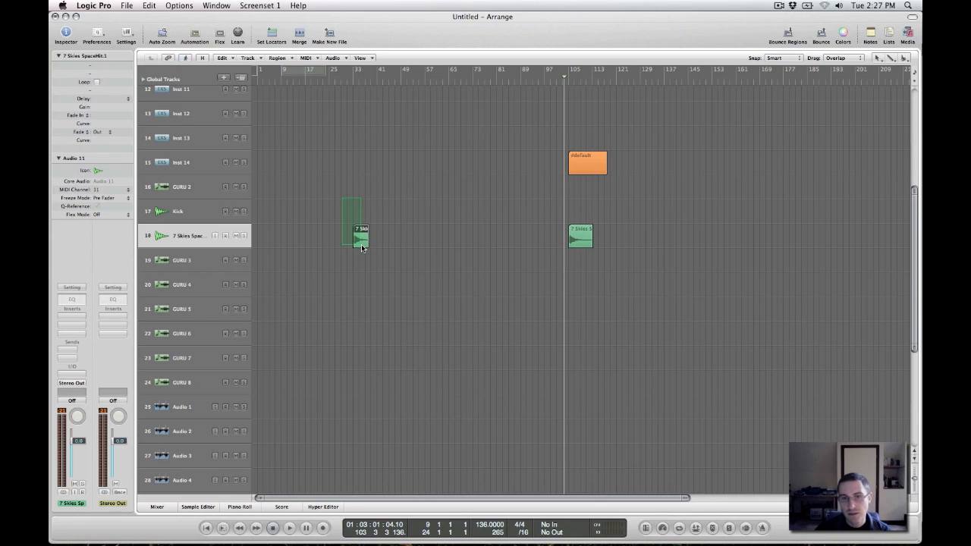
key("alt")
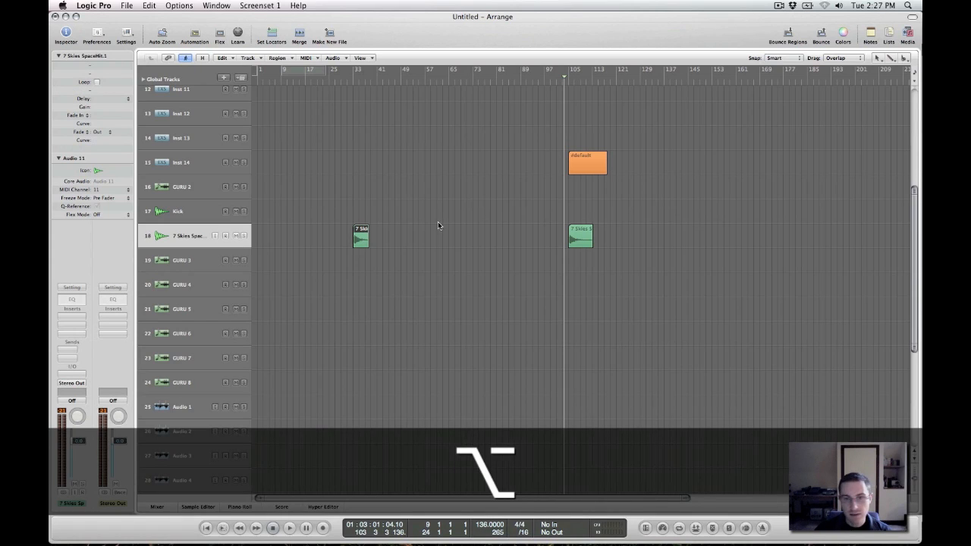
left_click(591, 240)
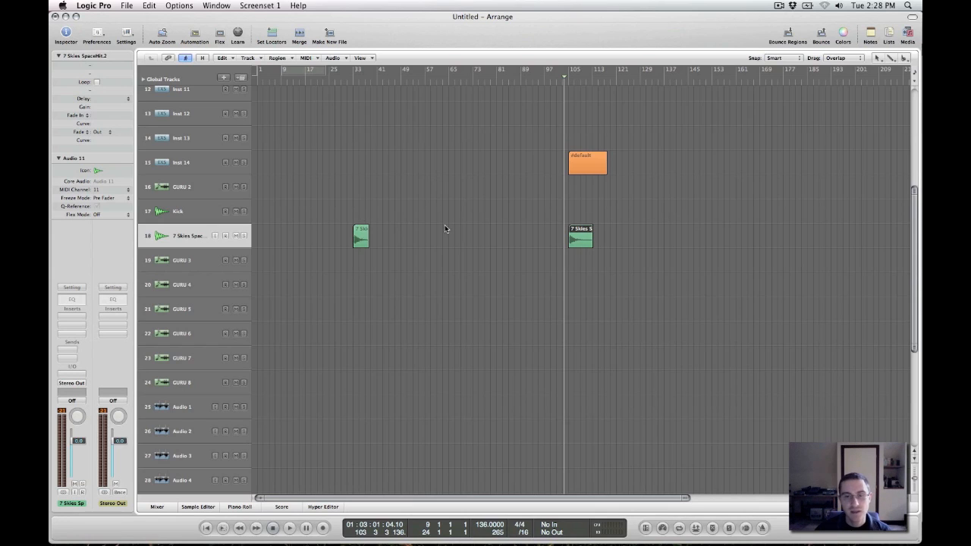
Show volume automation and add points on the 7 Skies SpaceHit track before both regions, lowering the one just before bar 105 to about -2.9 dB.
scroll(424, 229, "up", 1, "alt")
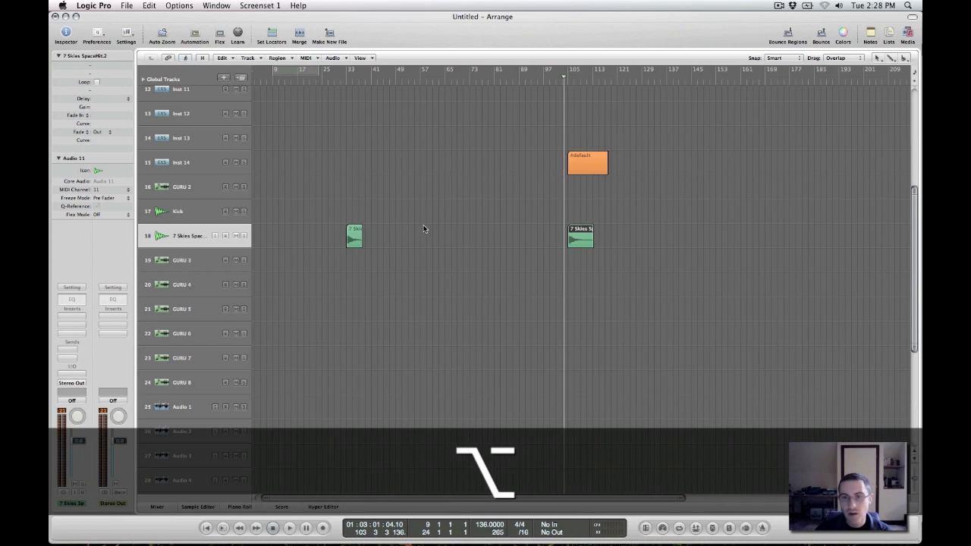
key("a")
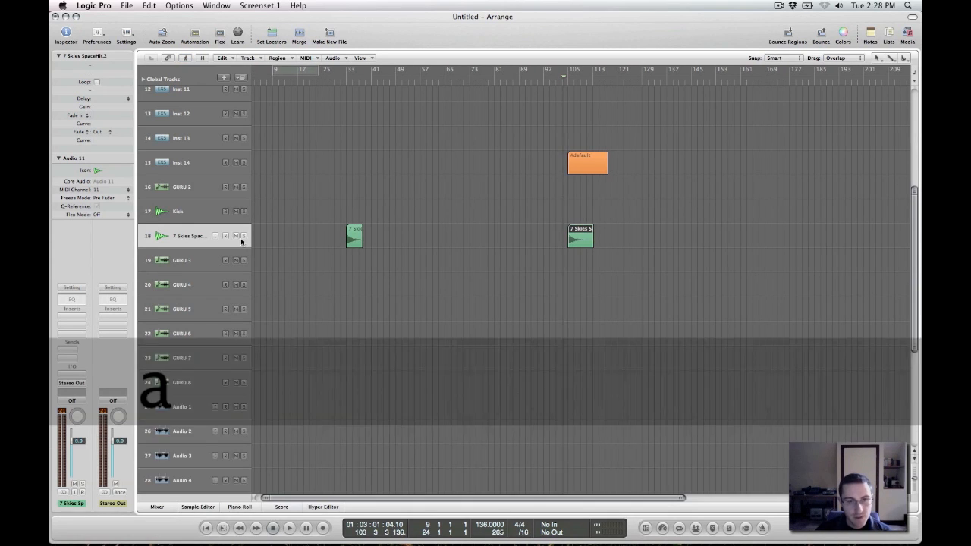
left_click(341, 243)
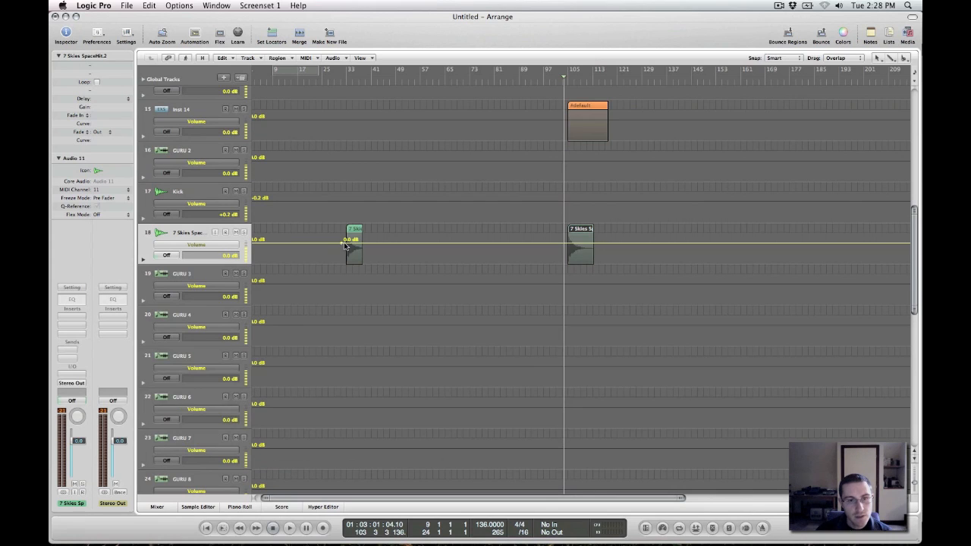
left_click(560, 243)
left_click(568, 244)
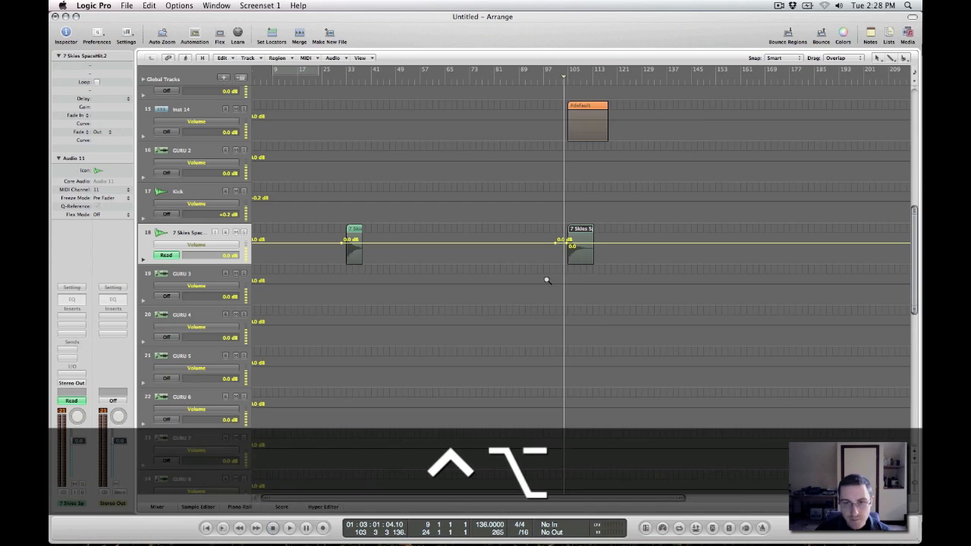
left_click_drag(547, 278, 598, 232)
left_click_drag(505, 266, 505, 283)
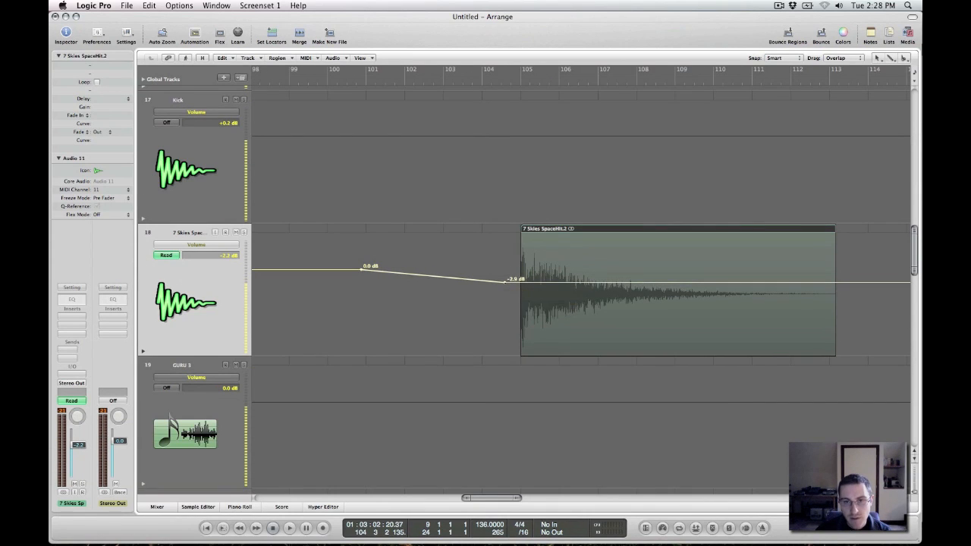
Try lowering the 7 Skies SpaceHit track fader to about -7.4 dB and play the first hit from around bar 33.
scroll(539, 242, "down", 10)
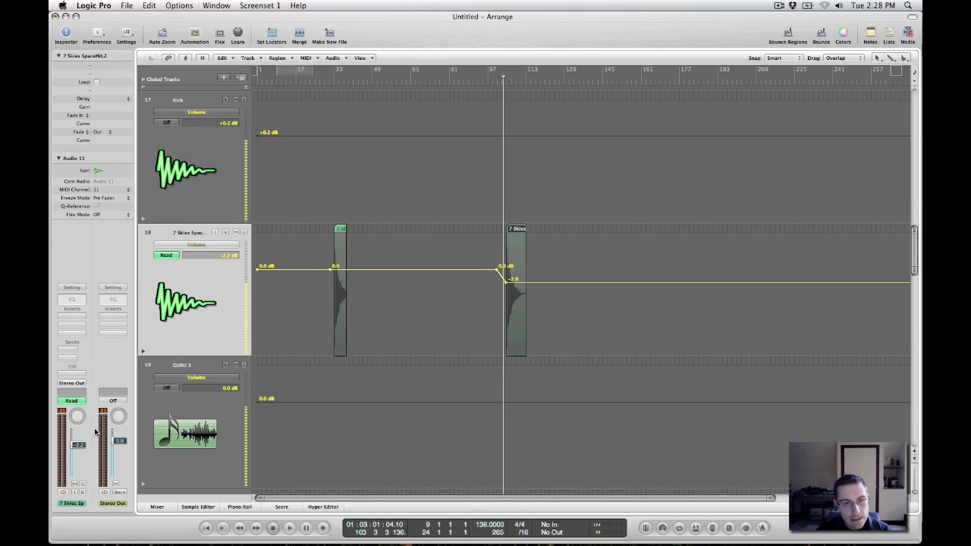
key("Right")
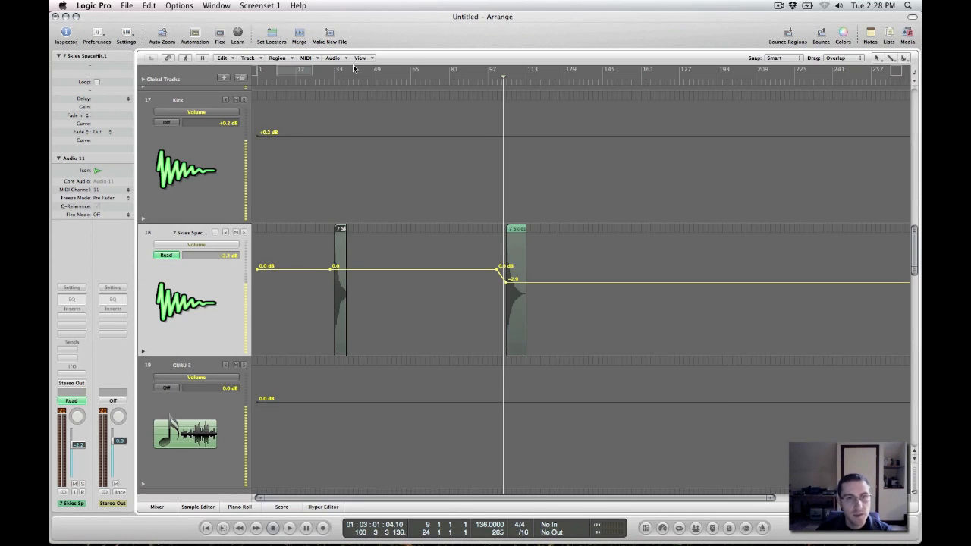
left_click(331, 81)
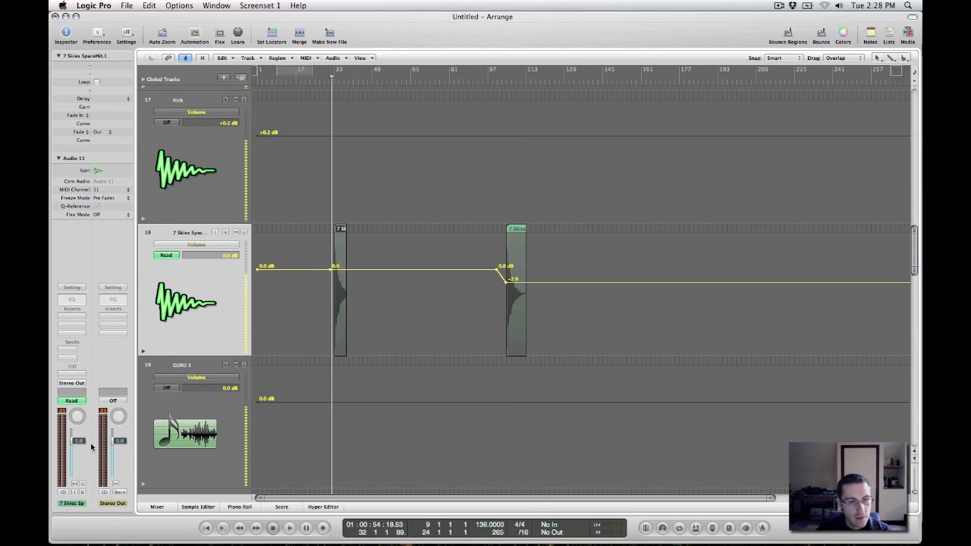
left_click_drag(81, 443, 81, 445)
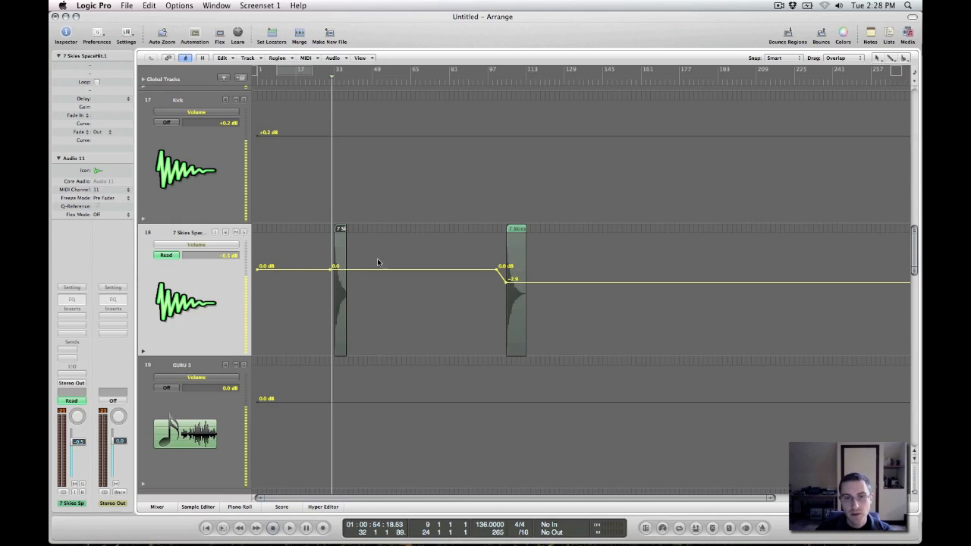
key("space")
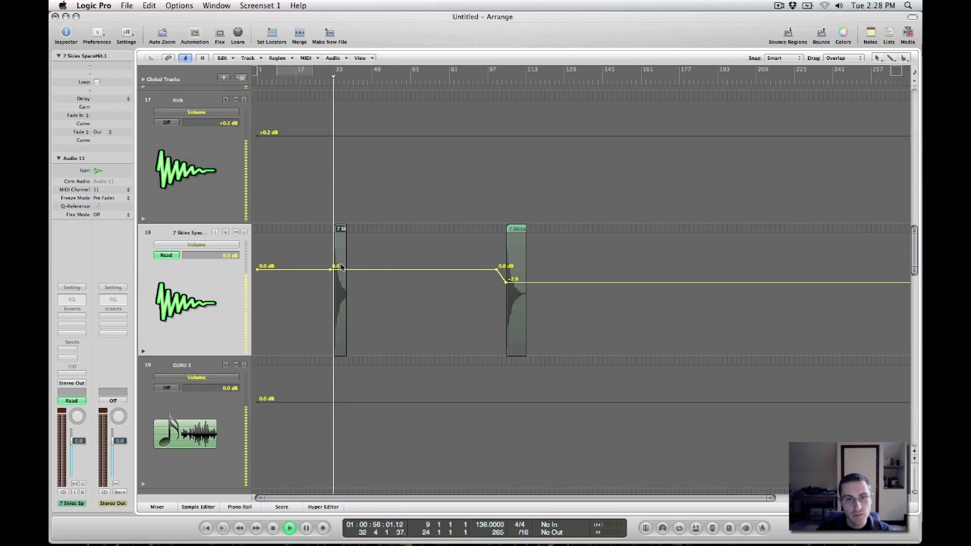
key("space")
left_click_drag(79, 442, 84, 463)
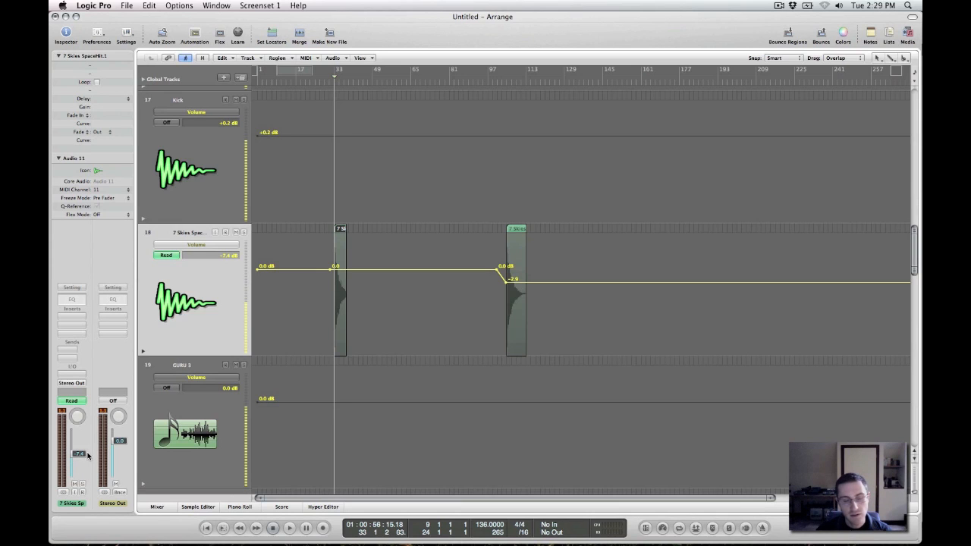
key("space")
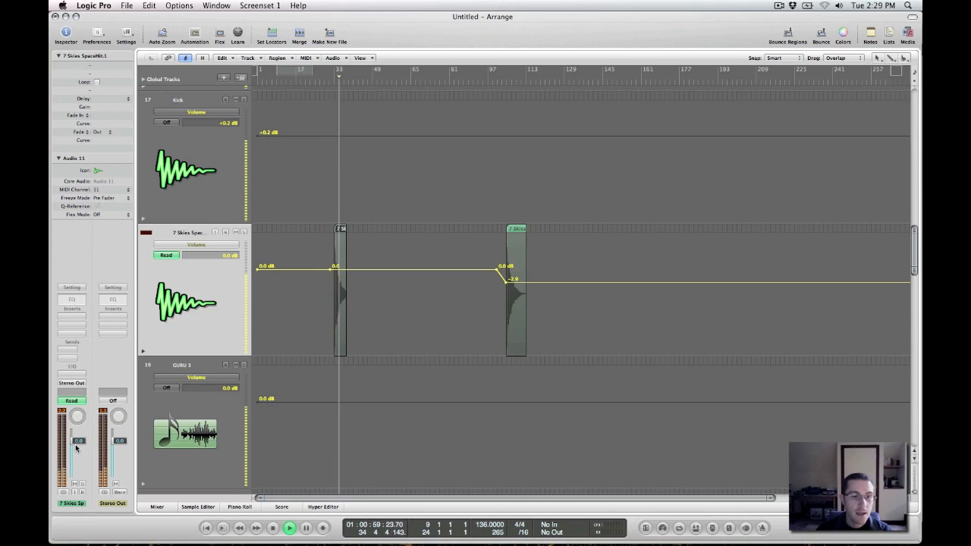
key("space")
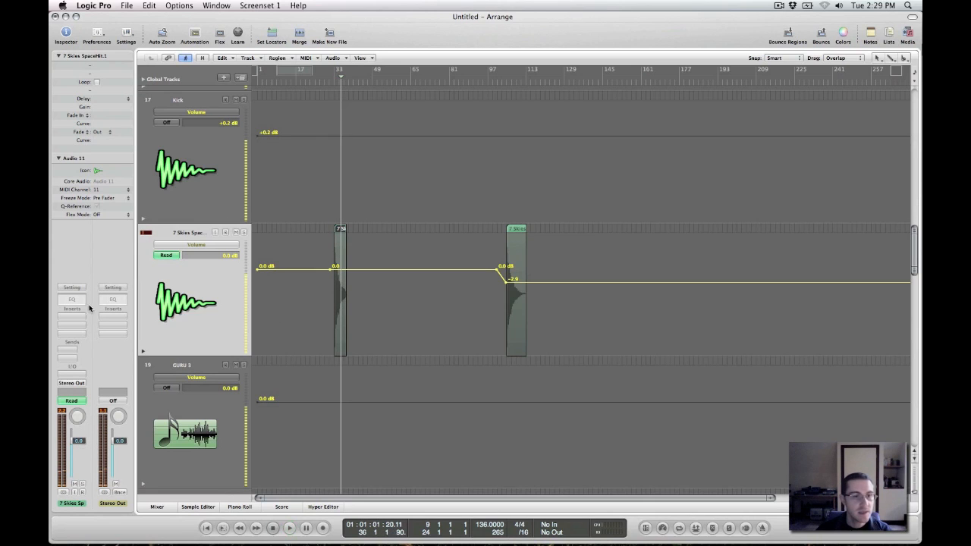
Try a Channel EQ on the SpaceHit track with its master gain lowered to about -0.5 dB, and remove the plug-in.
double_click(69, 303)
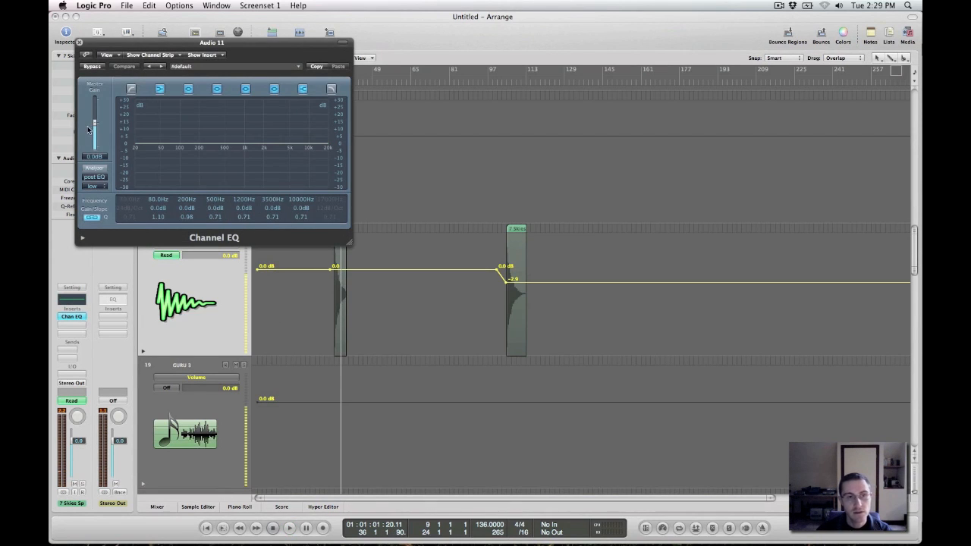
left_click_drag(94, 126, 96, 127)
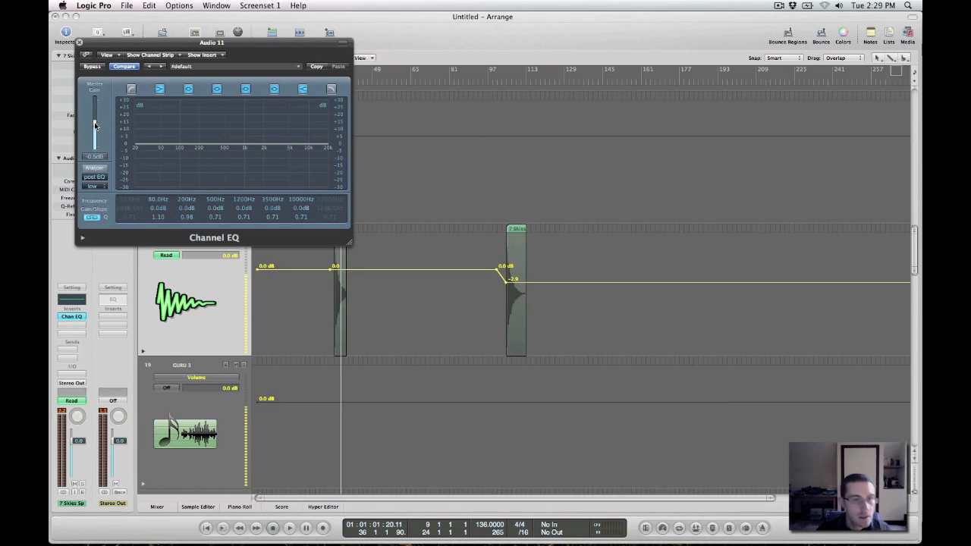
left_click_drag(94, 125, 95, 126)
left_click(79, 42)
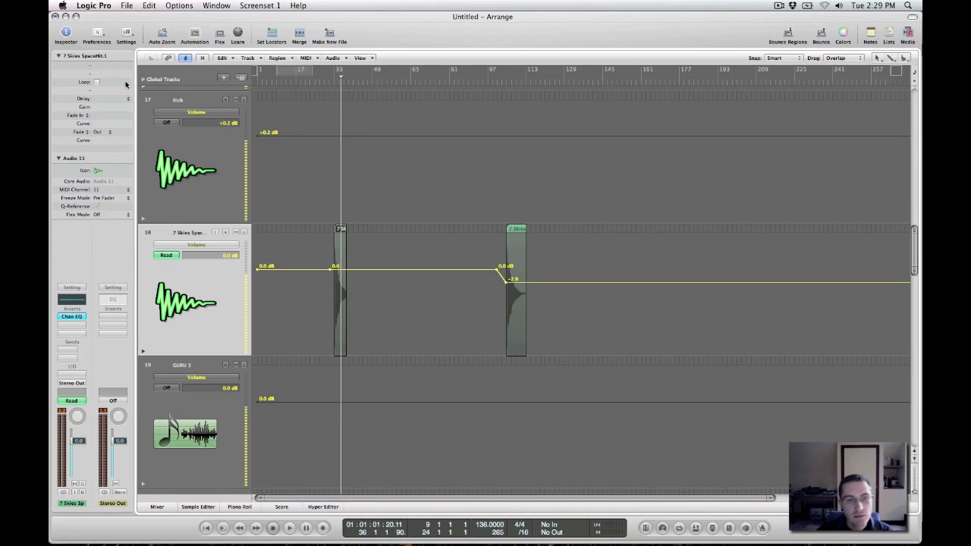
left_click(67, 320)
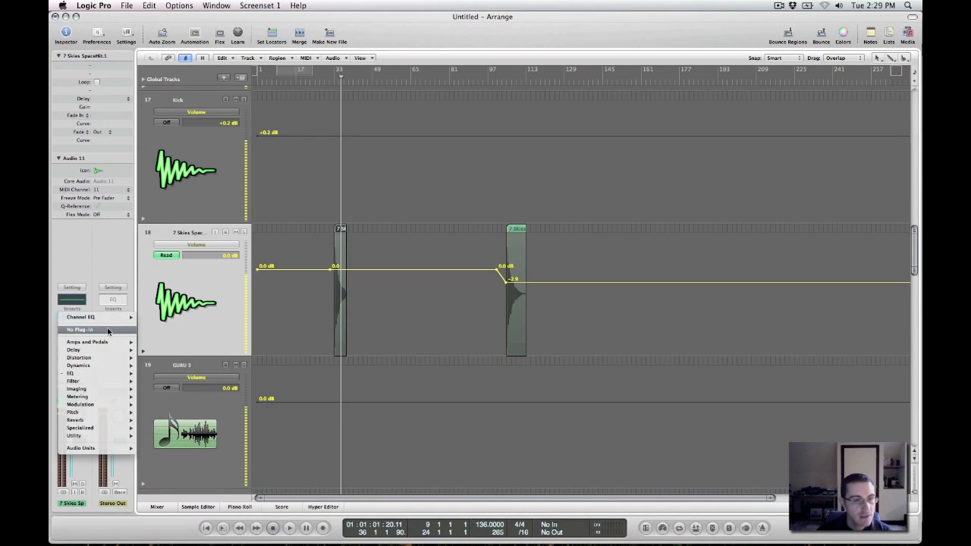
left_click(72, 328)
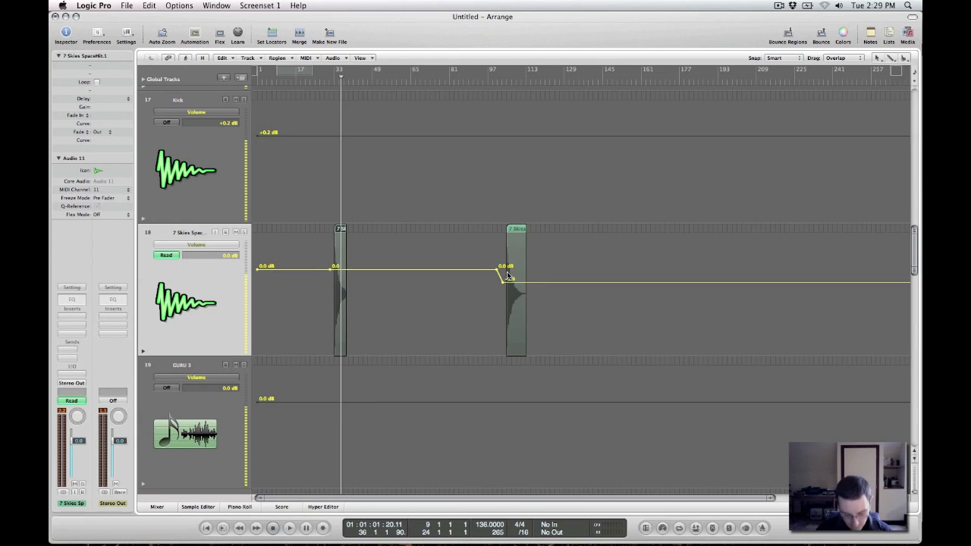
Undo the volume automation points on the 7 Skies SpaceHit track and hide the automation lanes.
key("super")
key("super+z")
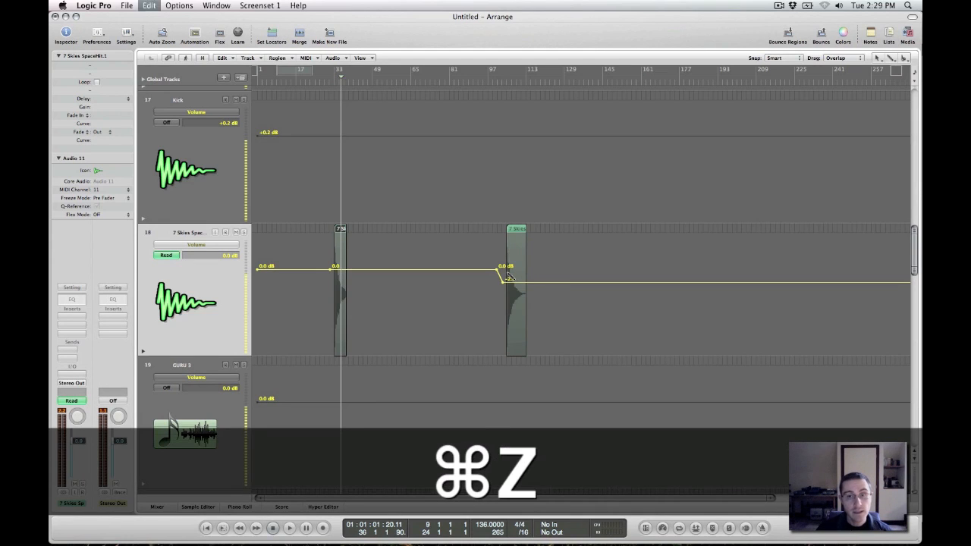
key("super+z")
key("super+z")
key("super+z")
key("super+z")
key("super+z")
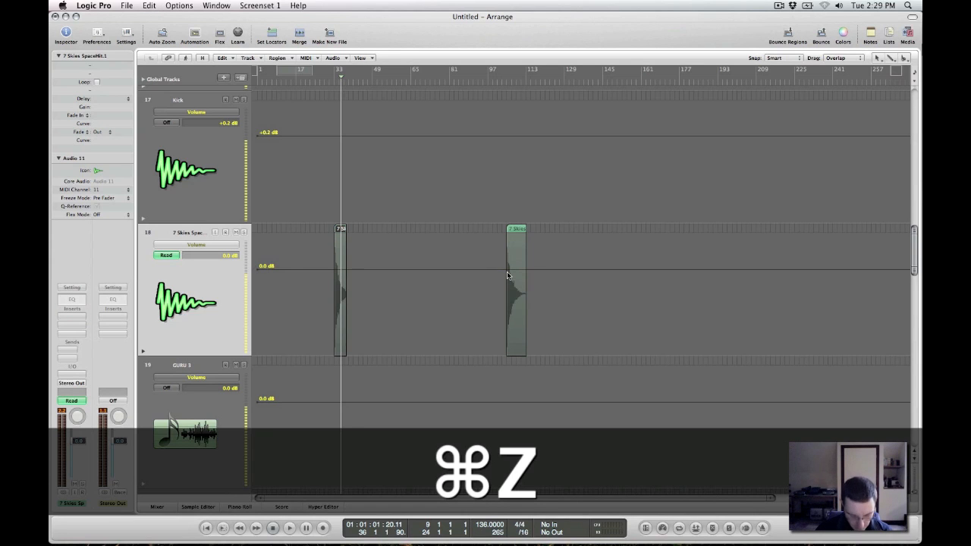
key("a")
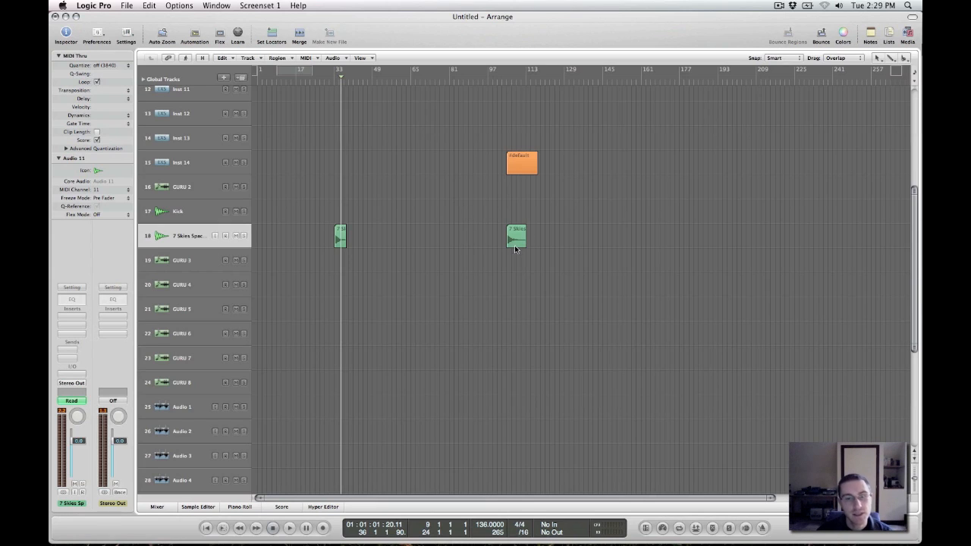
left_click(339, 238)
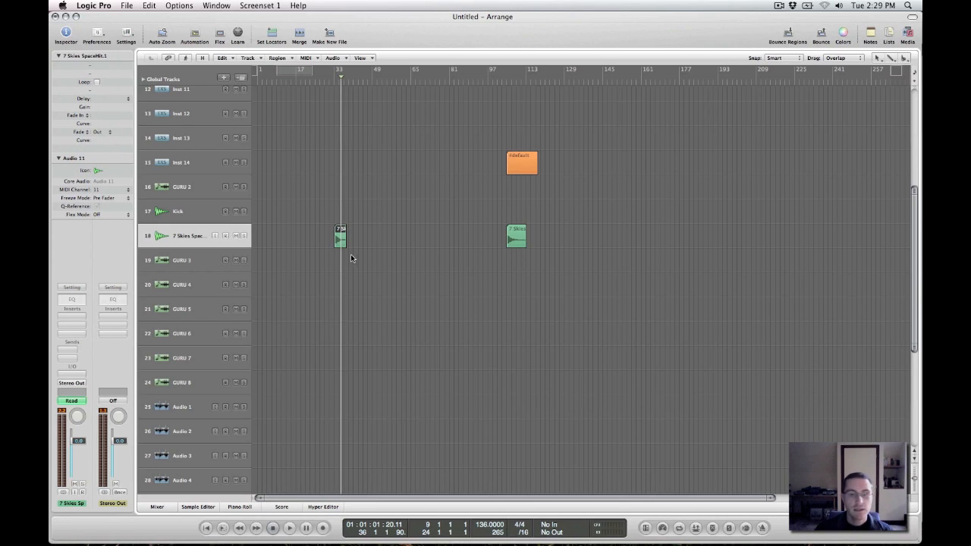
left_click(516, 239)
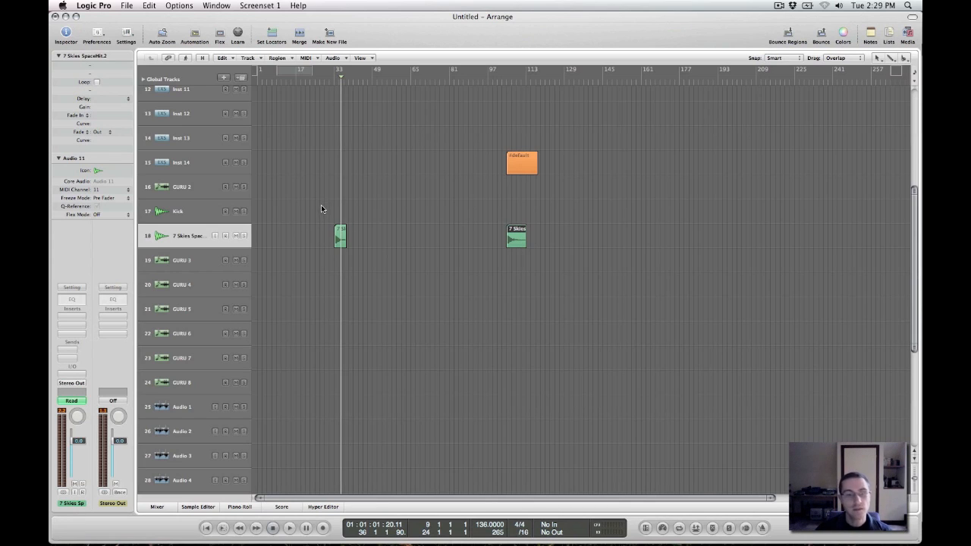
left_click(189, 243)
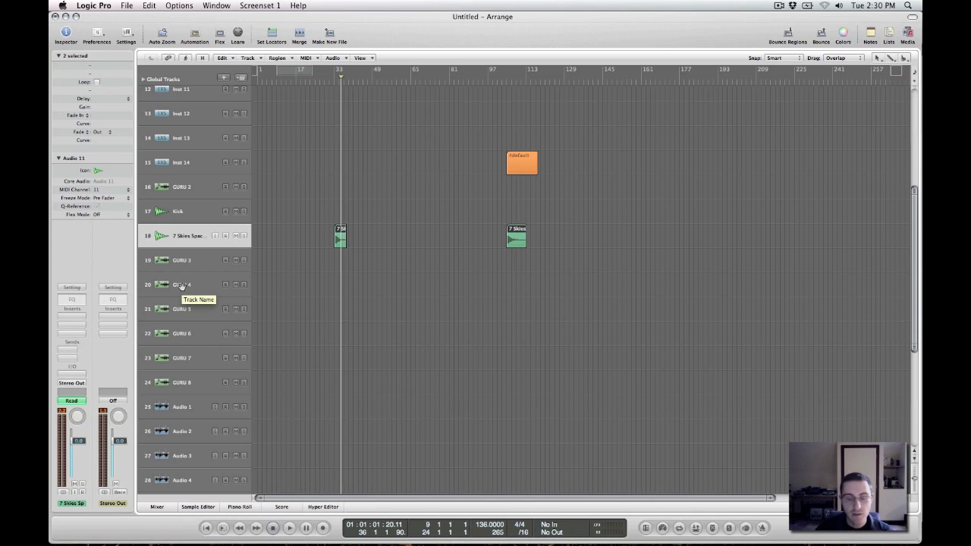
left_click(440, 193)
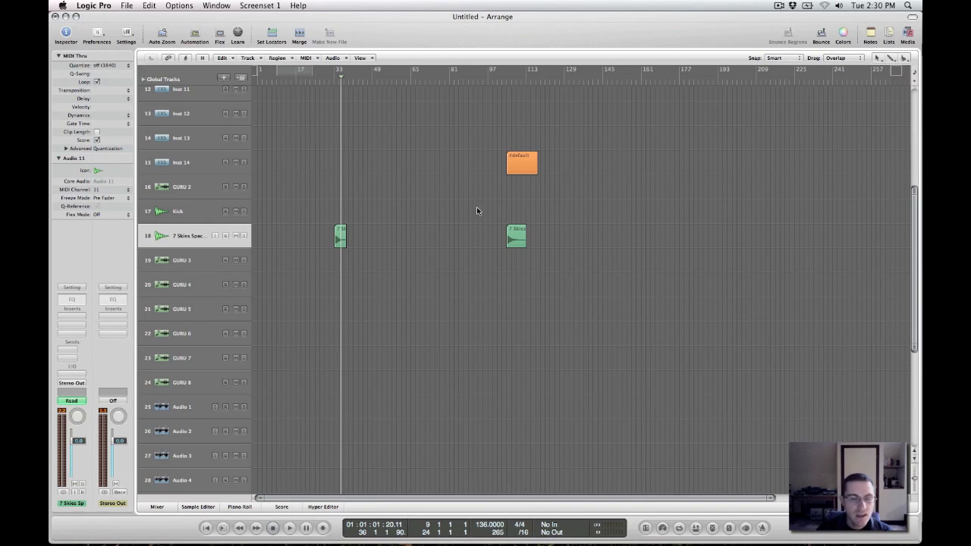
Select the copied SpaceHit region at bar 105 and examine its loop and delay region parameters.
left_click(518, 246)
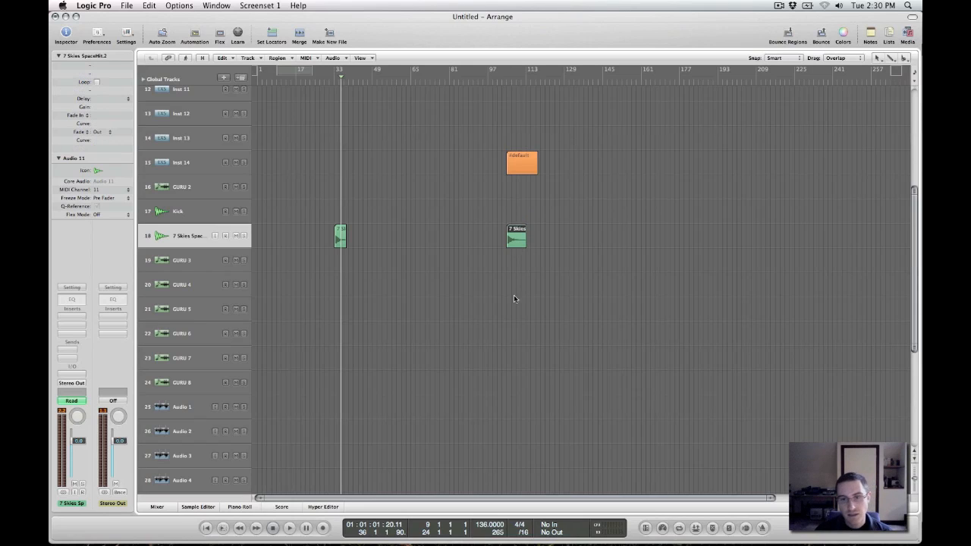
mouse_move(517, 241)
left_mouse_down()
mouse_move(535, 236)
mouse_move(516, 238)
left_mouse_up()
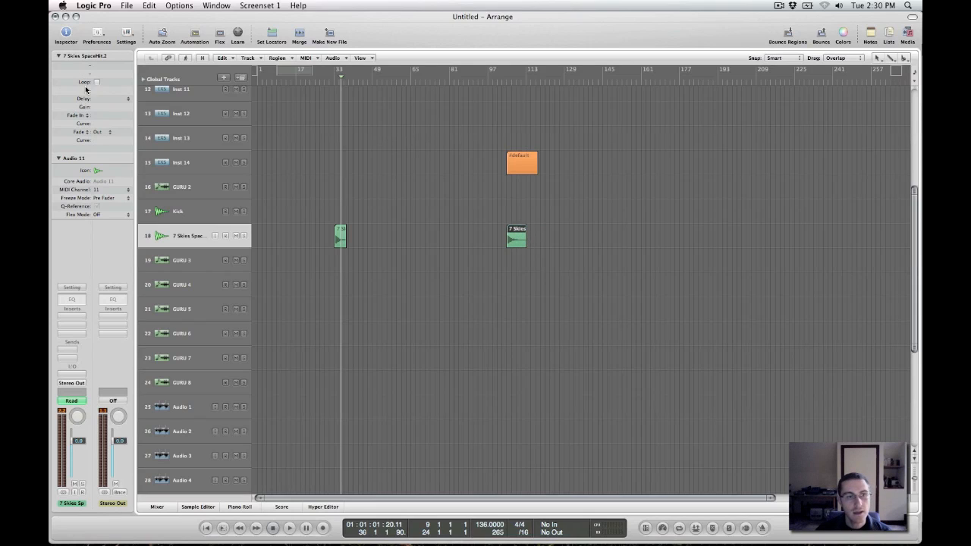
left_click(62, 58)
left_click(62, 58)
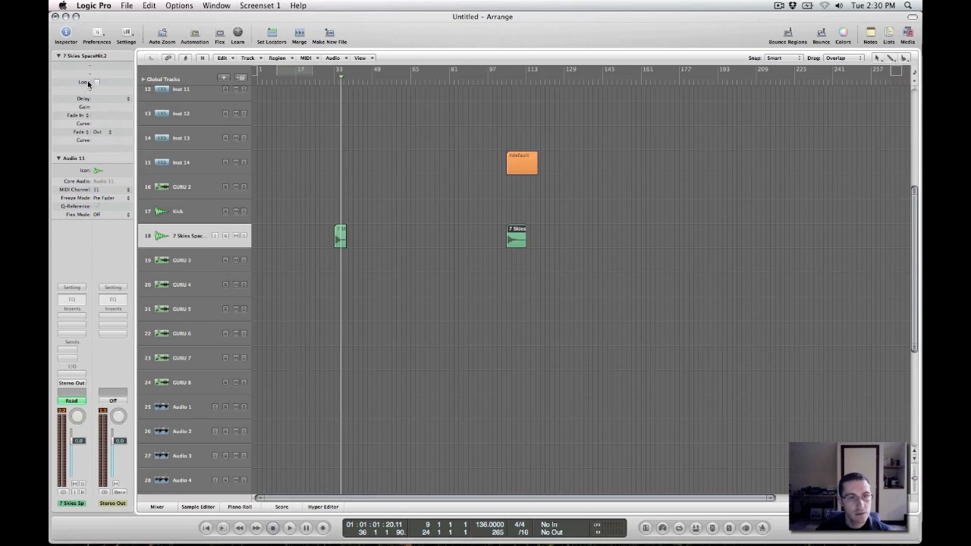
left_click(96, 82)
left_click(97, 82)
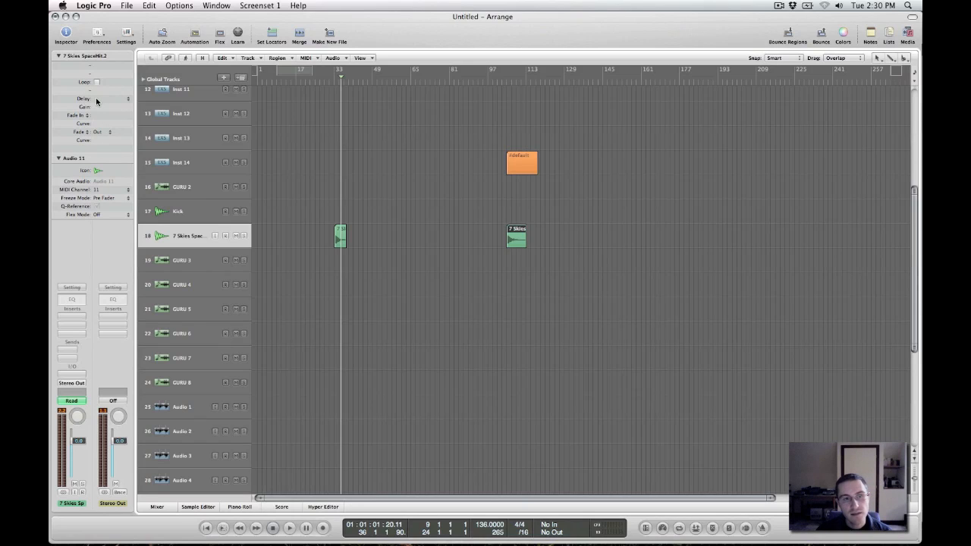
left_click(123, 99)
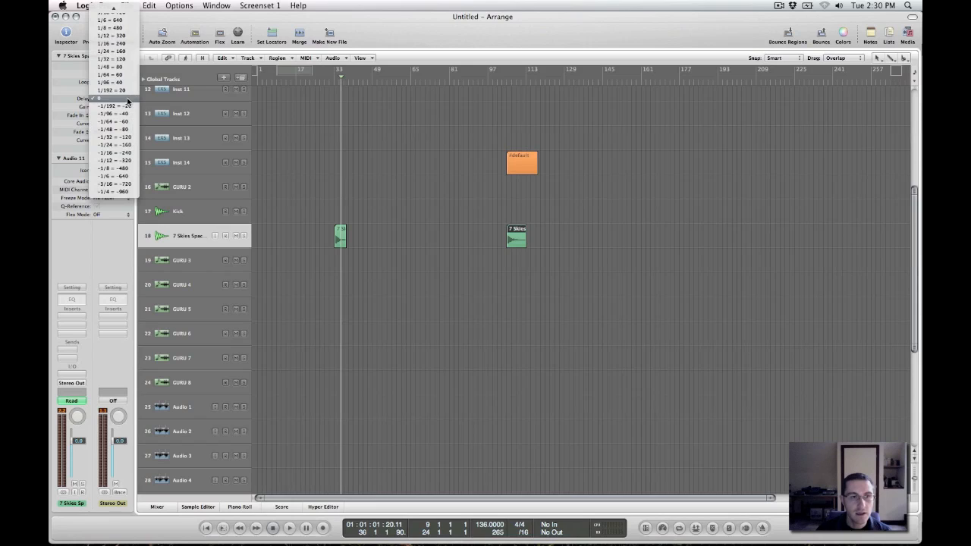
left_click(123, 100)
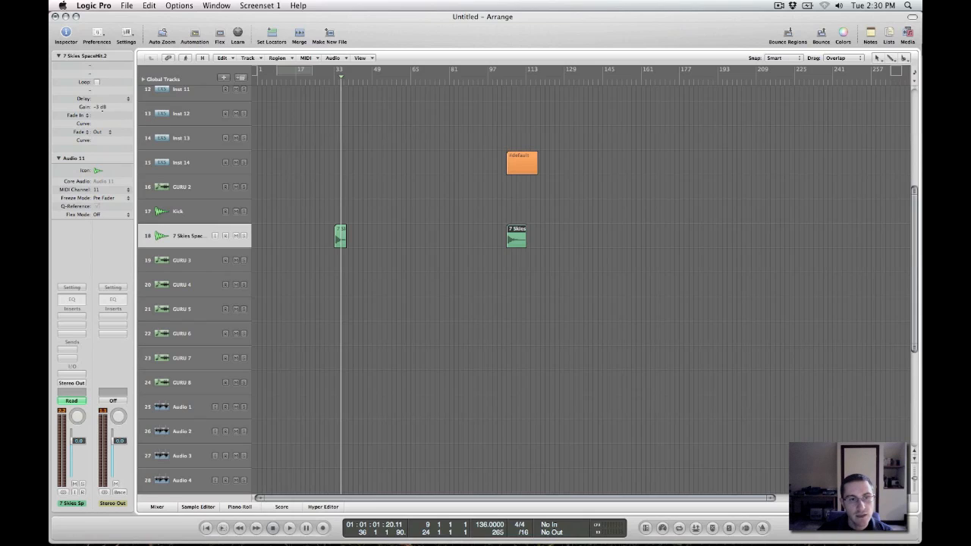
Set the copied SpaceHit region's gain to -3 dB and move it to about bar 39, just after the first hit.
left_click_drag(101, 107, 100, 109)
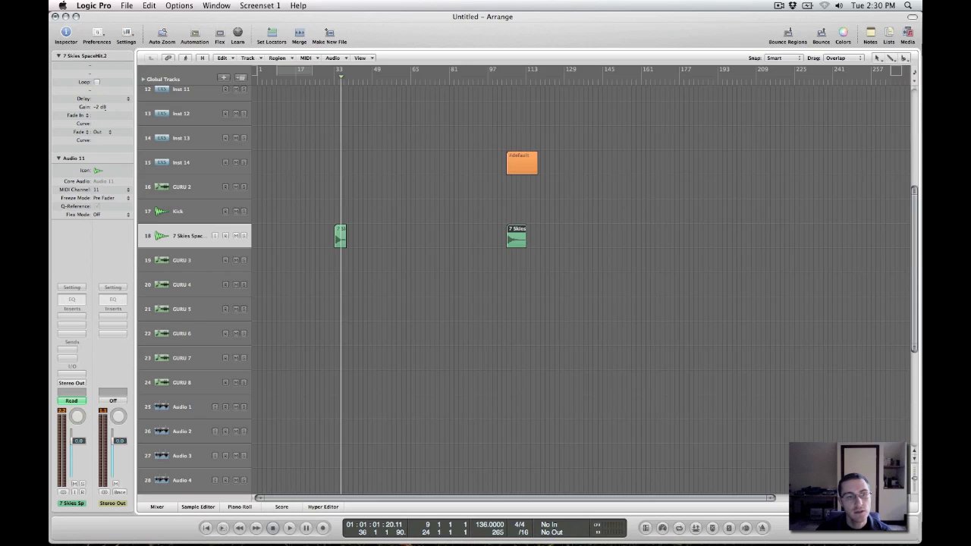
scroll(405, 243, "up", 3)
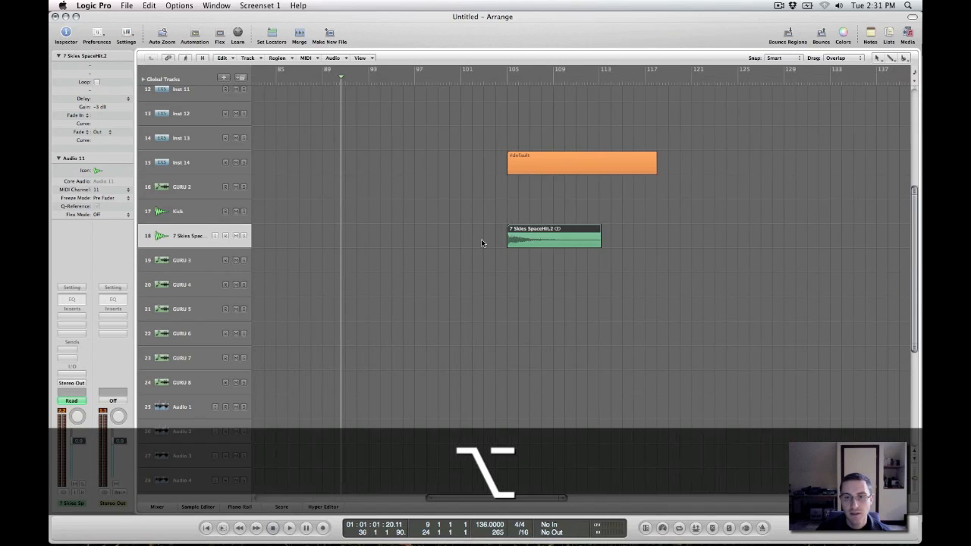
scroll(602, 278, "left", 3)
left_click_drag(622, 237, 443, 238)
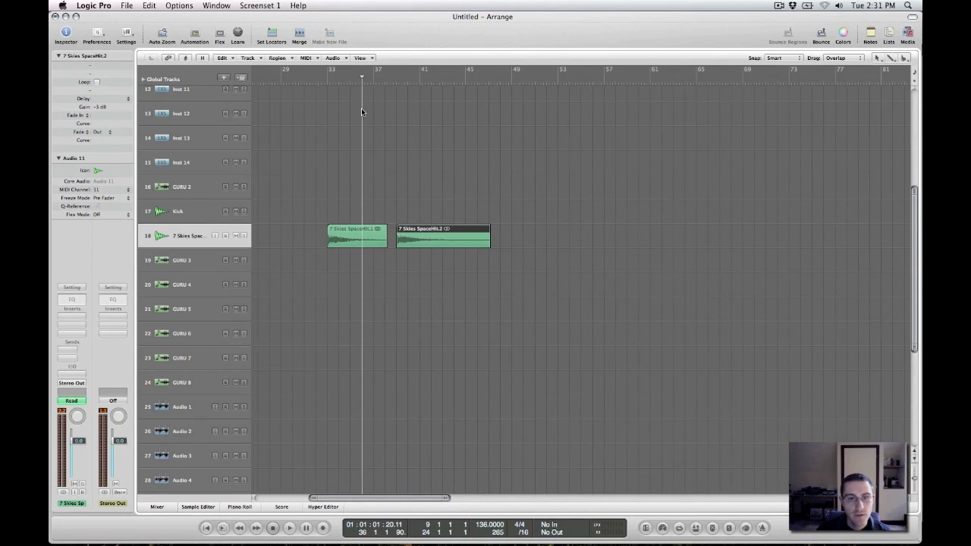
Play back the two neighbouring SpaceHit regions to compare their levels, and stop playback.
key("space")
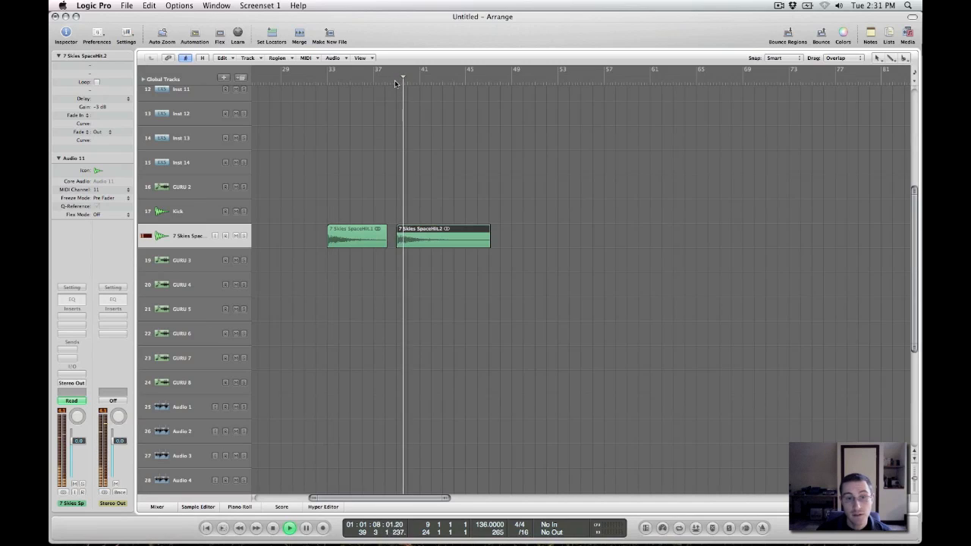
key("space")
left_click(443, 214)
Set the second SpaceHit region's gain to -10 dB and play both hits, starting from about bar 33.
left_click(449, 238)
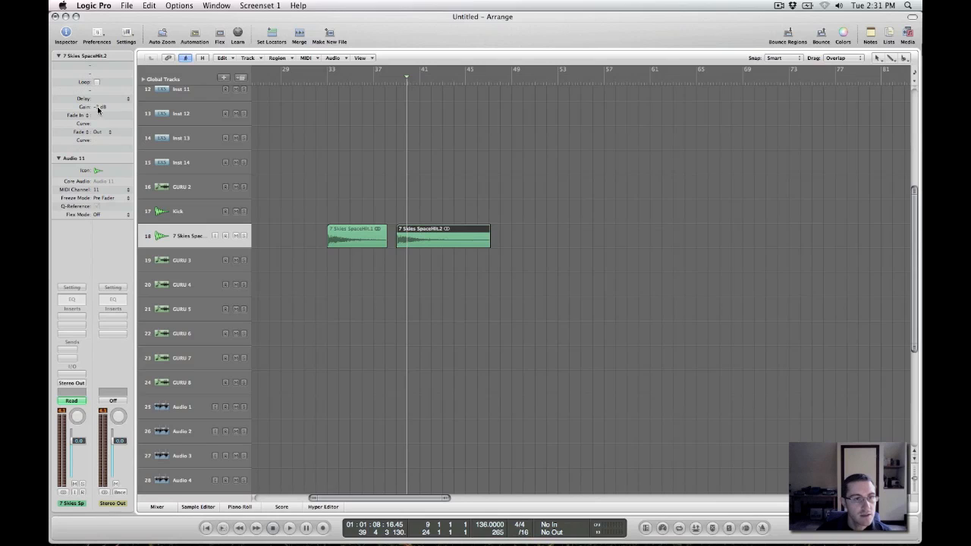
left_click_drag(99, 107, 99, 110)
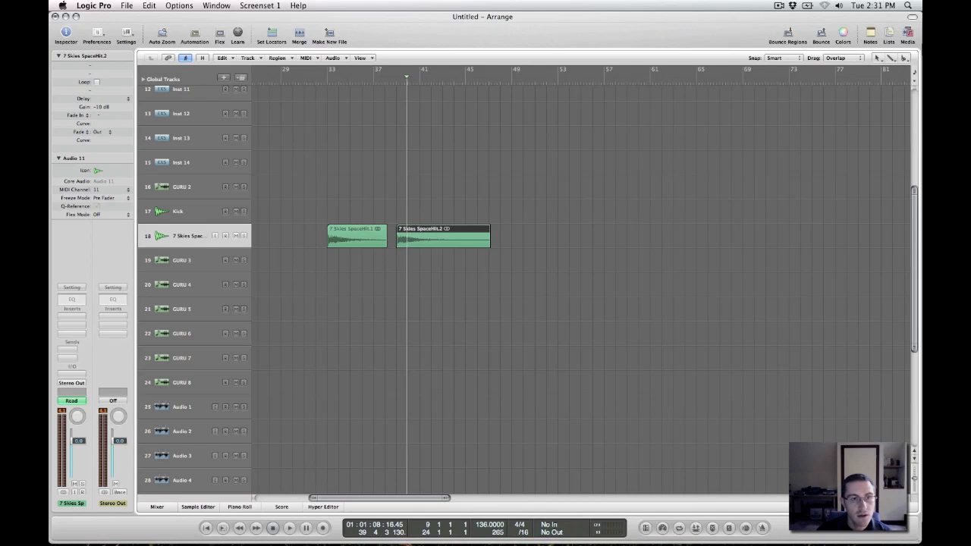
left_click(327, 82)
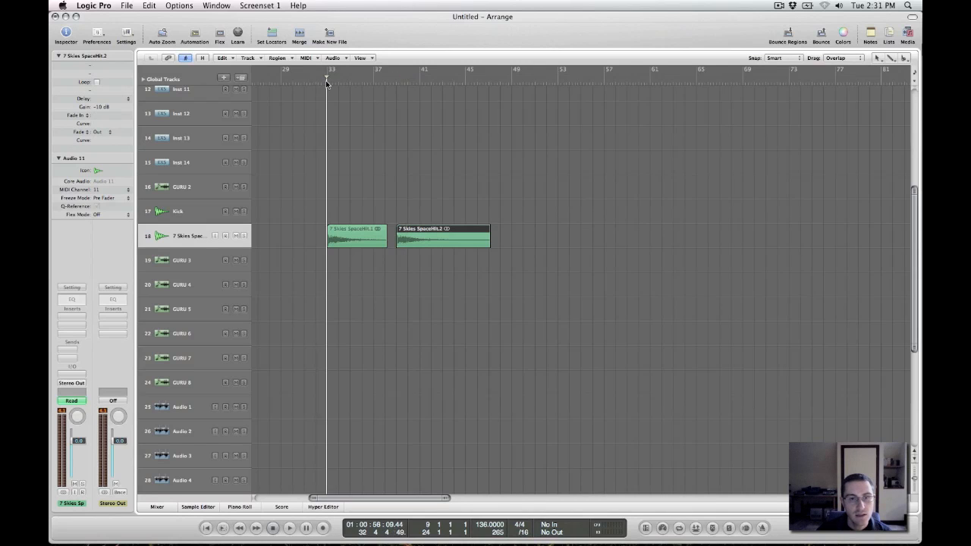
key("space")
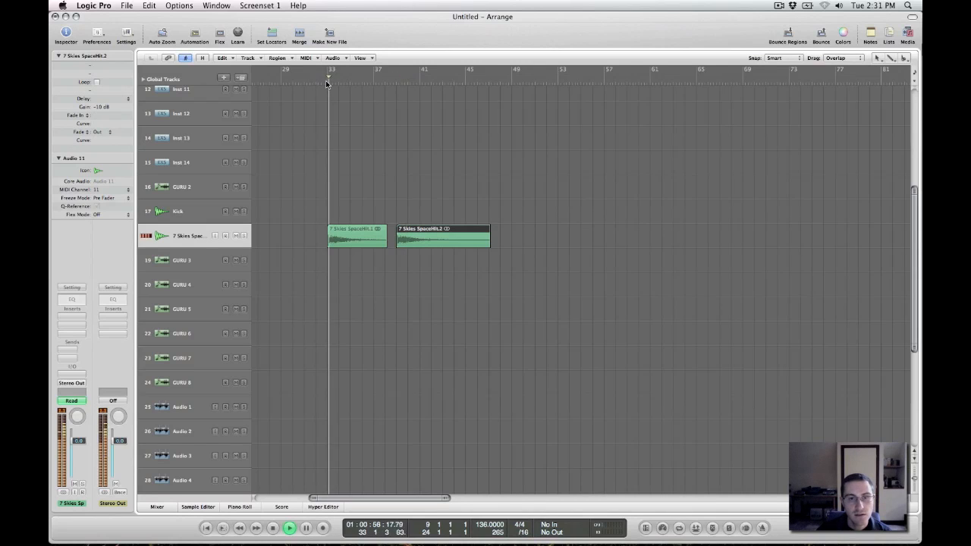
left_click(393, 81)
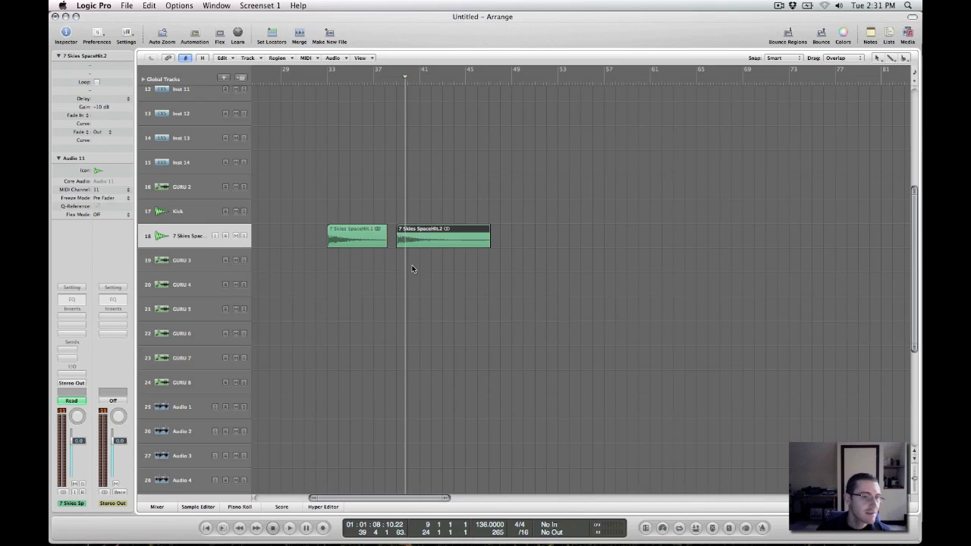
Set the gain of the second SpaceHit region, at about bar 39, to -6 dB.
key("ctrl+alt")
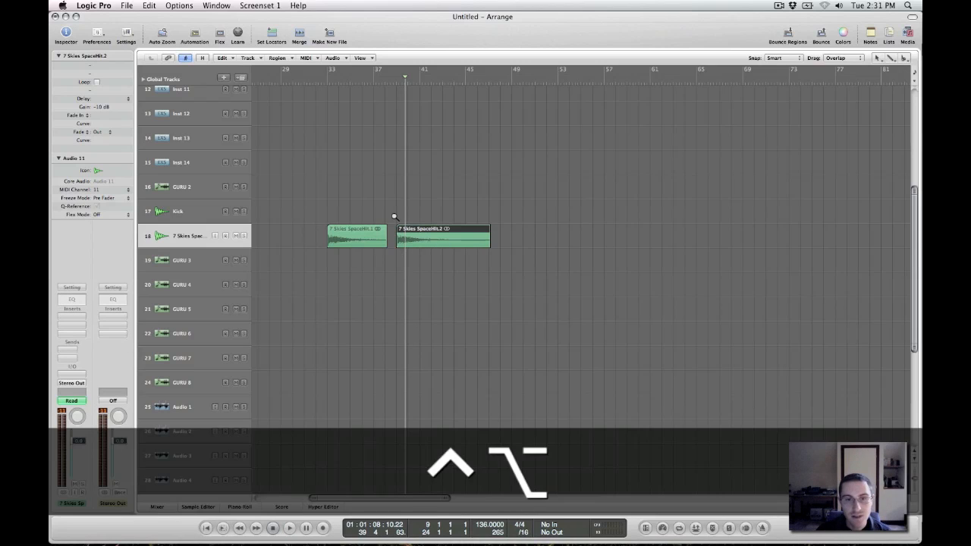
scroll(410, 197, "down", 2)
scroll(455, 204, "up", 2)
left_click(412, 210, "ctrl+alt")
left_click_drag(474, 196, 401, 265)
key("alt")
left_click_drag(99, 108, 100, 113)
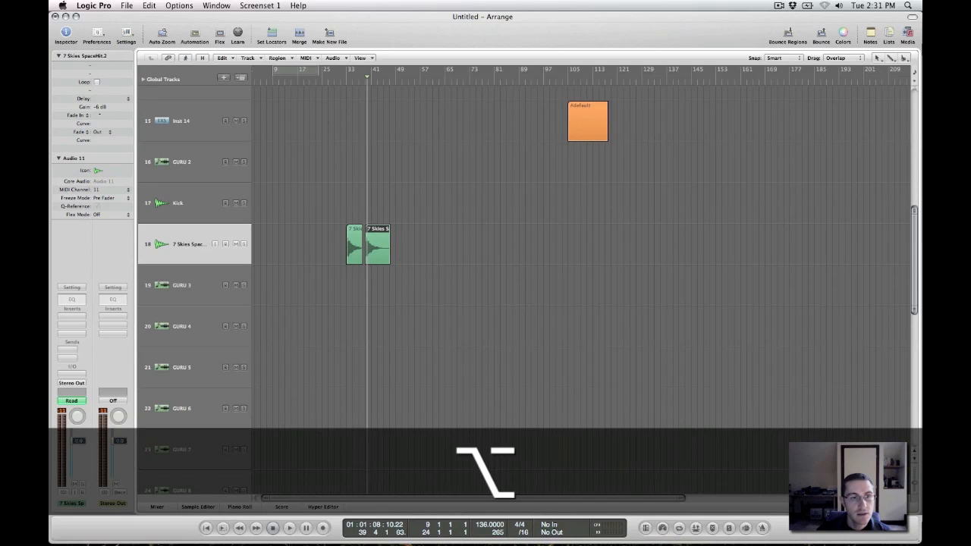